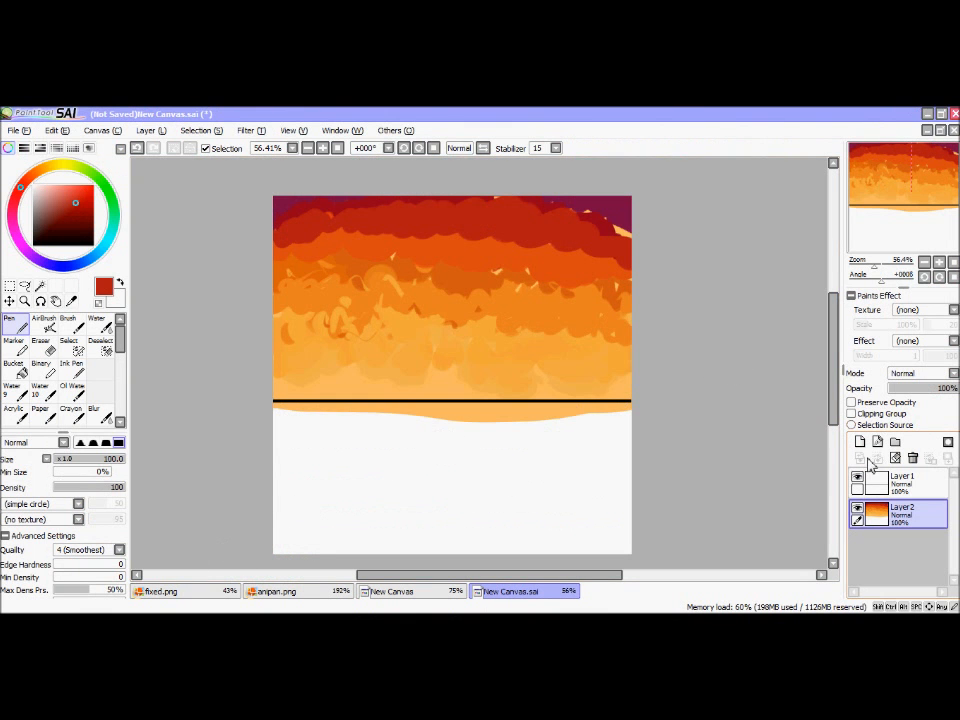
Step: Switch to the Oil Water brush and set its texture to none
left_click(96, 323)
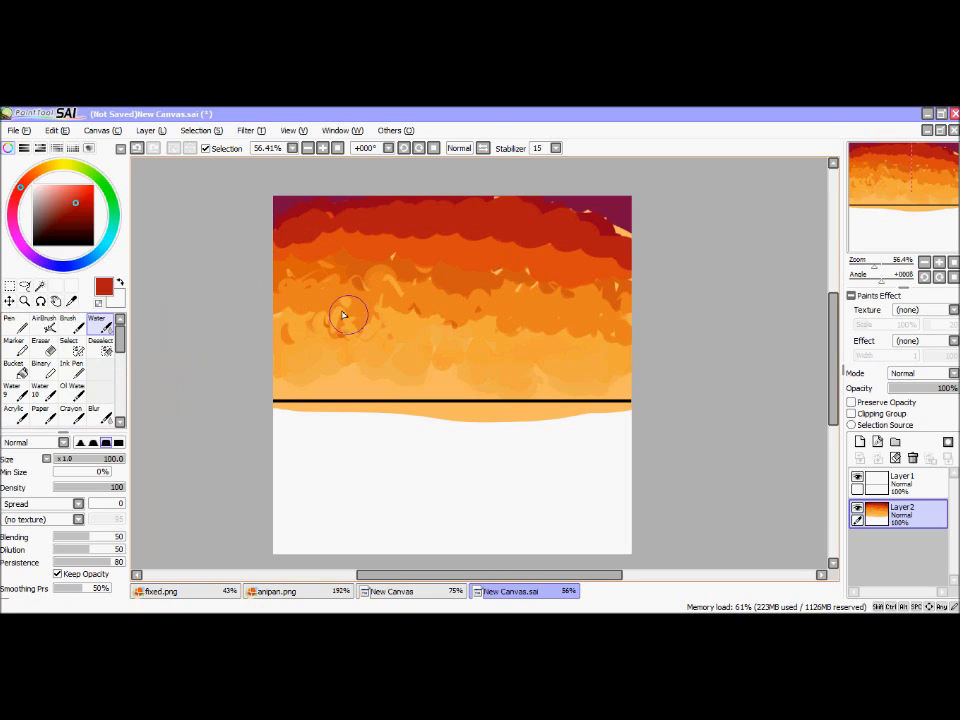
left_click_drag(119, 348, 122, 336)
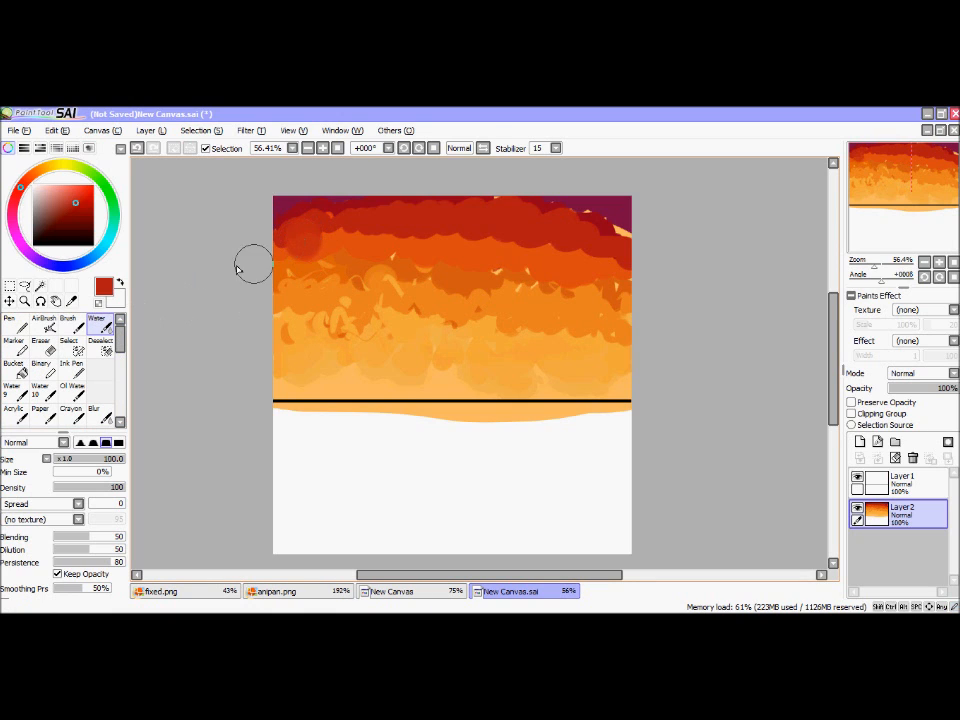
left_click(72, 390)
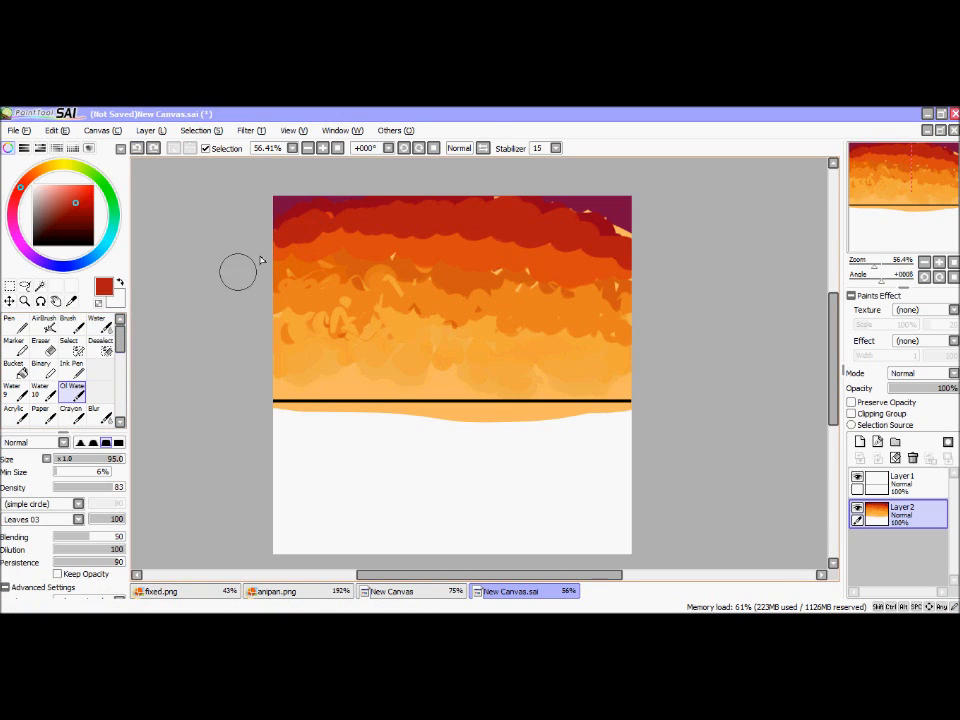
left_click(78, 519)
scroll(82, 574, "up", 3)
left_click(25, 532)
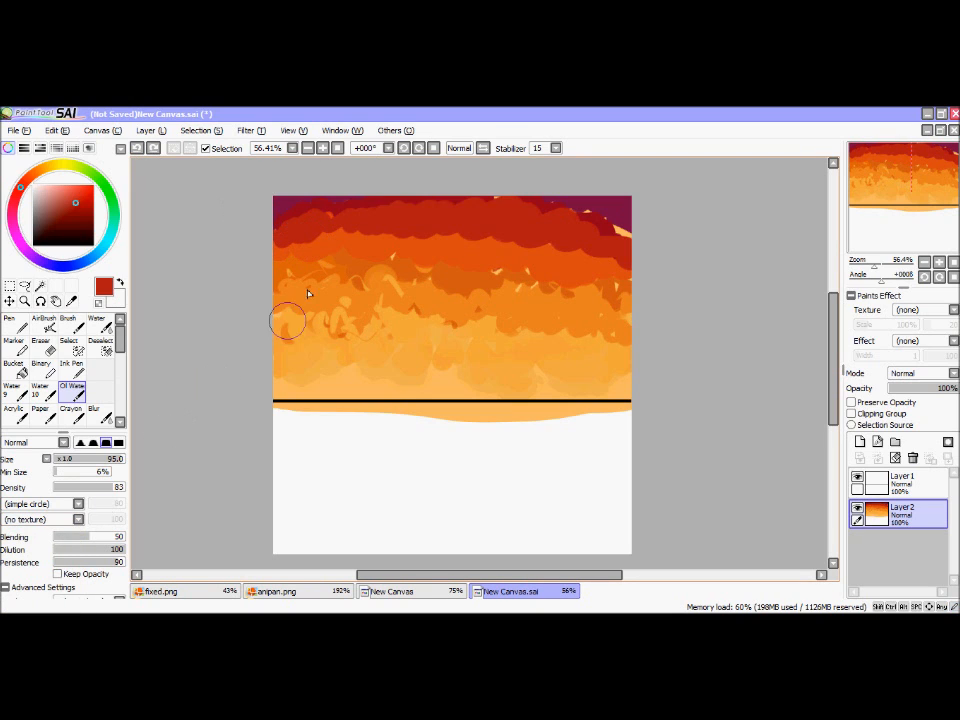
left_click_drag(371, 236, 295, 255)
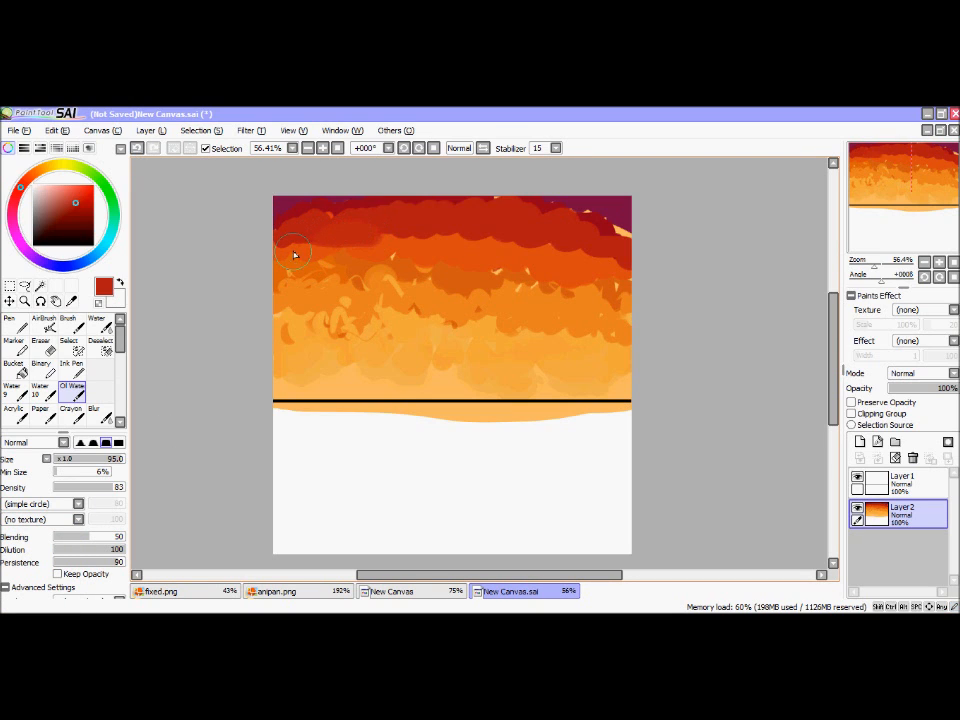
left_click(140, 150)
left_click_drag(118, 459, 98, 460)
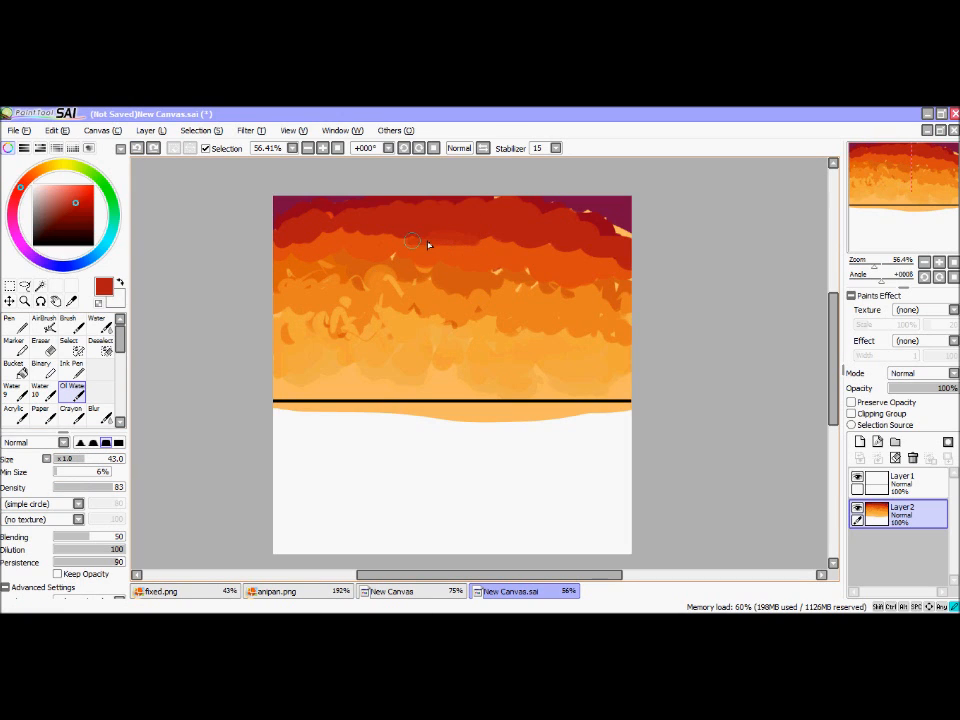
left_click(137, 148)
Step: Set the Oil Water brush to the Spread shape at 68 and size 59, and blend the red clouds into the orange
left_click(78, 503)
left_click(70, 547)
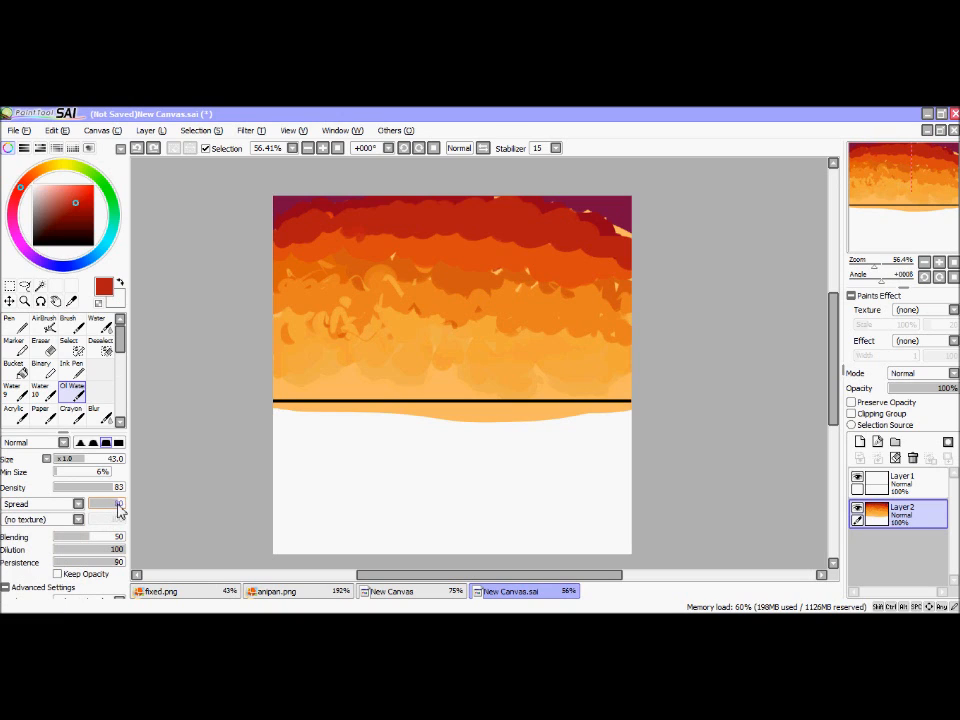
left_click(99, 460)
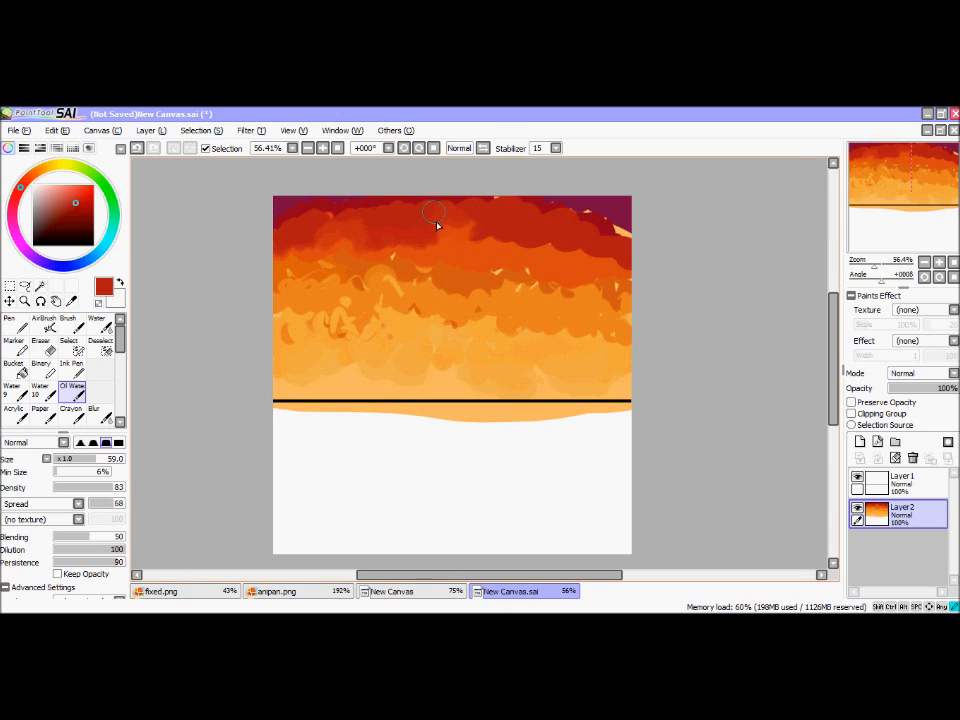
Step: Raise the Spread to 100 and blend the upper red and purple clouds, undoing the last horizontal stroke across the red and orange
left_click_drag(122, 505, 131, 502)
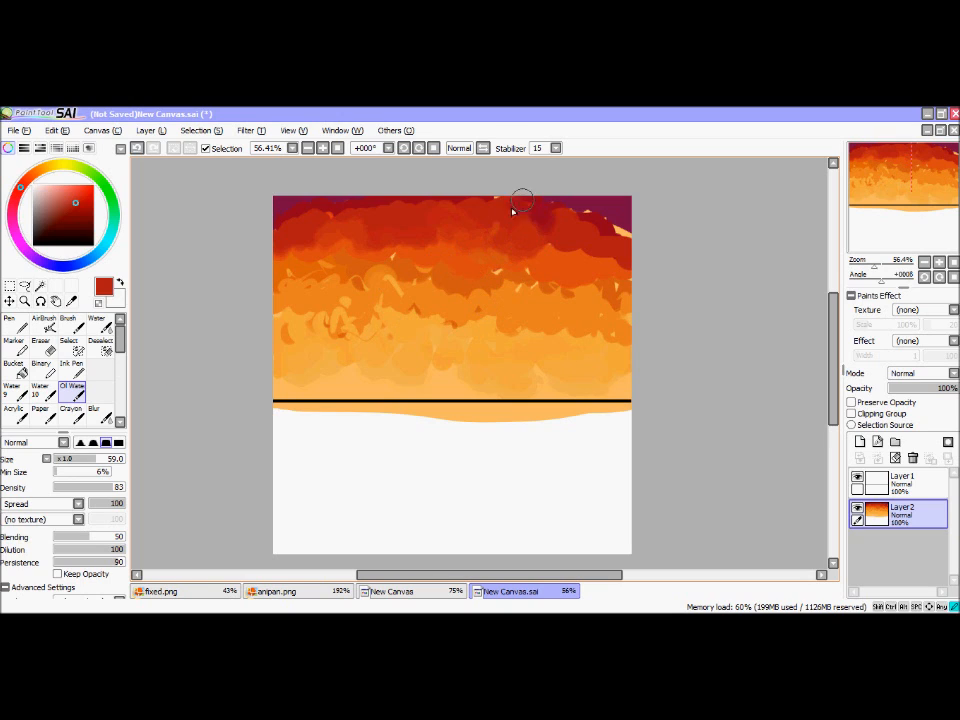
mouse_move(615, 263)
left_mouse_down()
mouse_move(409, 268)
mouse_move(390, 251)
mouse_move(424, 246)
left_mouse_up()
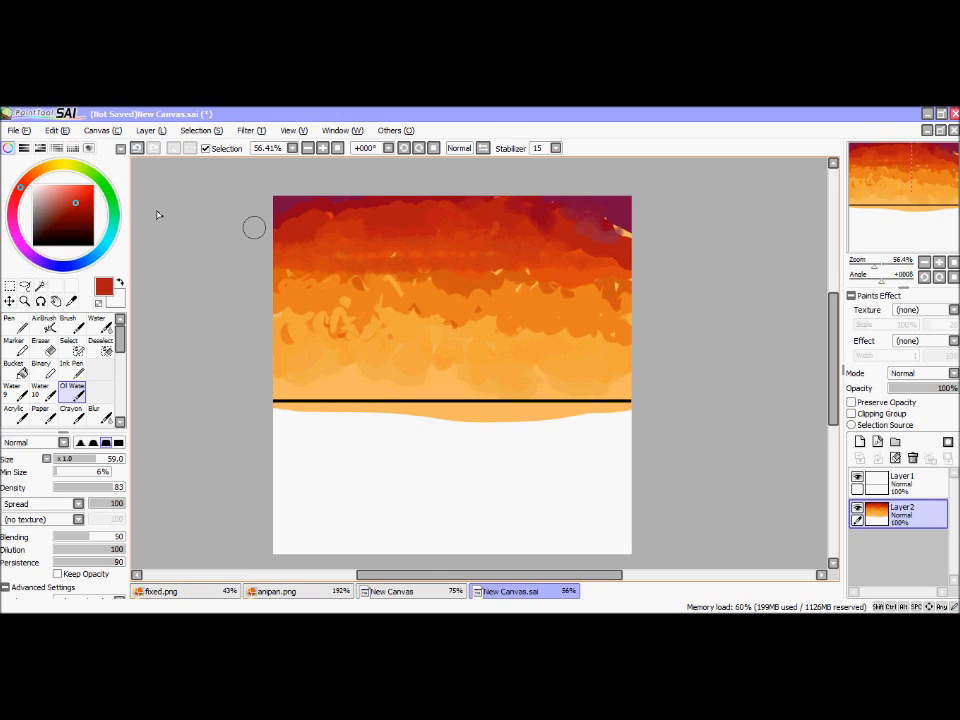
left_click(139, 149)
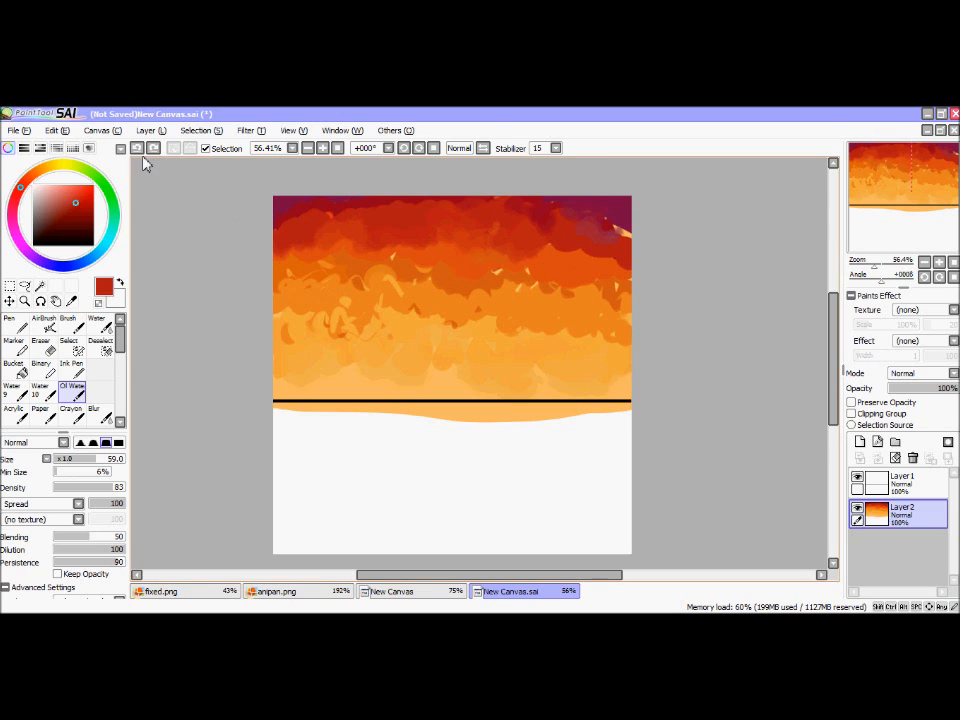
Step: Sample orange from the sky and blend the upper red, purple and orange bands with the Brush tool at size 100
left_click(72, 302)
left_click(311, 296)
left_click(72, 324)
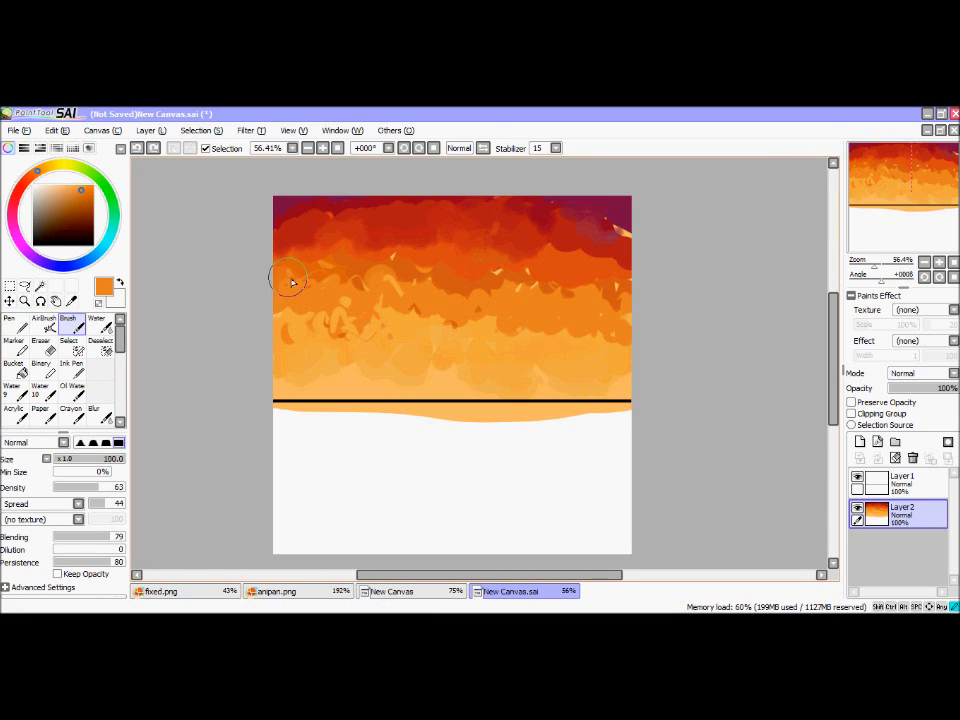
mouse_move(328, 275)
left_mouse_down()
mouse_move(384, 255)
mouse_move(290, 259)
mouse_move(320, 271)
mouse_move(314, 293)
mouse_move(289, 278)
mouse_move(366, 299)
mouse_move(325, 289)
mouse_move(279, 311)
mouse_move(357, 290)
mouse_move(369, 260)
mouse_move(409, 274)
mouse_move(485, 246)
mouse_move(501, 265)
mouse_move(535, 260)
mouse_move(525, 290)
mouse_move(559, 242)
left_mouse_up()
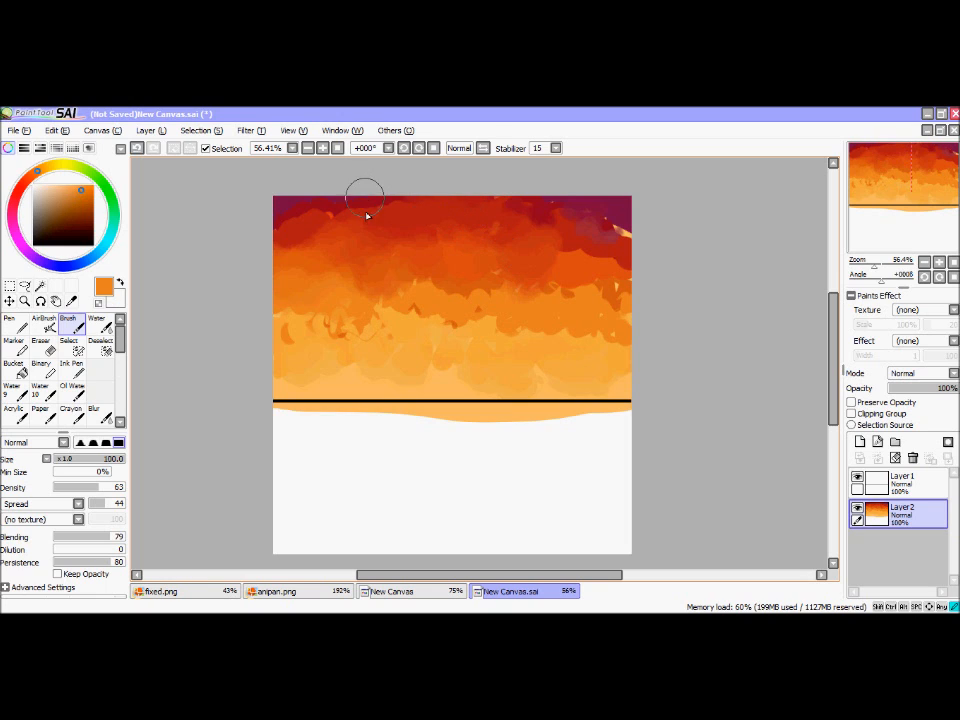
mouse_move(318, 210)
left_mouse_down()
mouse_move(276, 218)
mouse_move(383, 209)
mouse_move(594, 219)
mouse_move(569, 198)
mouse_move(530, 204)
mouse_move(599, 205)
mouse_move(605, 237)
mouse_move(623, 243)
mouse_move(548, 257)
mouse_move(606, 261)
left_mouse_up()
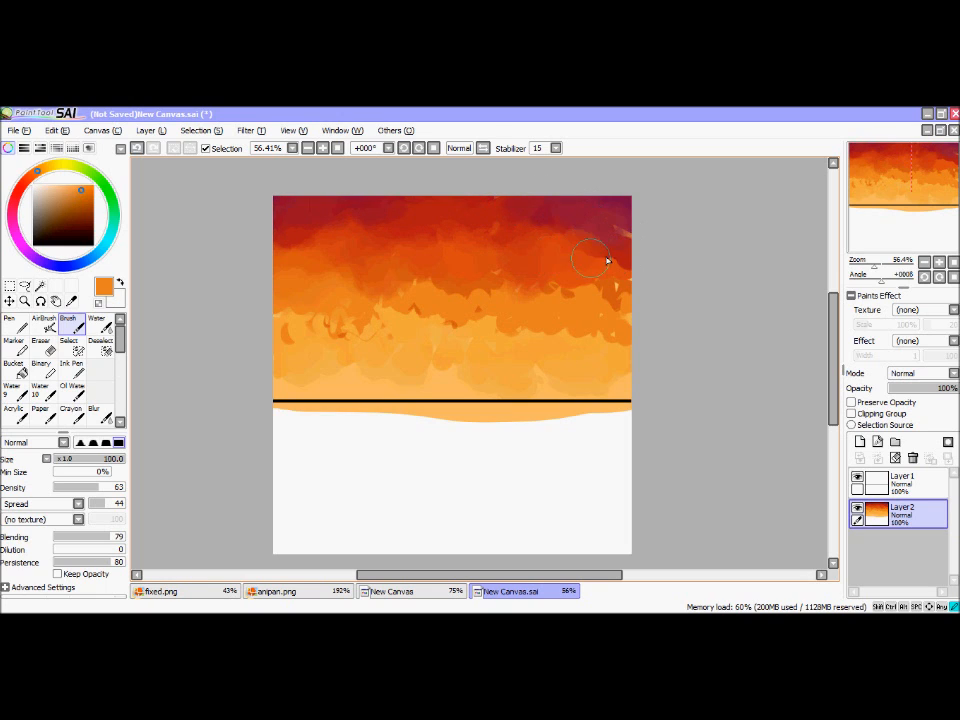
Step: Blend the remaining orange bands down towards the horizon, undoing the final horizontal smoothing strokes
mouse_move(621, 309)
left_mouse_down()
mouse_move(549, 281)
mouse_move(443, 296)
mouse_move(515, 272)
mouse_move(438, 296)
mouse_move(423, 279)
mouse_move(386, 312)
mouse_move(367, 298)
mouse_move(343, 343)
mouse_move(338, 331)
mouse_move(287, 338)
mouse_move(304, 360)
mouse_move(379, 314)
mouse_move(414, 333)
mouse_move(487, 316)
mouse_move(590, 337)
mouse_move(599, 348)
mouse_move(534, 344)
mouse_move(621, 292)
mouse_move(631, 325)
mouse_move(607, 287)
mouse_move(625, 236)
mouse_move(613, 231)
mouse_move(470, 312)
mouse_move(492, 323)
mouse_move(454, 299)
mouse_move(399, 293)
mouse_move(460, 240)
mouse_move(501, 235)
mouse_move(492, 241)
mouse_move(444, 222)
mouse_move(382, 277)
mouse_move(390, 302)
mouse_move(497, 319)
mouse_move(573, 354)
mouse_move(395, 332)
mouse_move(518, 296)
mouse_move(399, 285)
mouse_move(304, 296)
mouse_move(630, 314)
mouse_move(215, 270)
mouse_move(569, 268)
mouse_move(214, 254)
mouse_move(627, 247)
mouse_move(426, 253)
left_mouse_up()
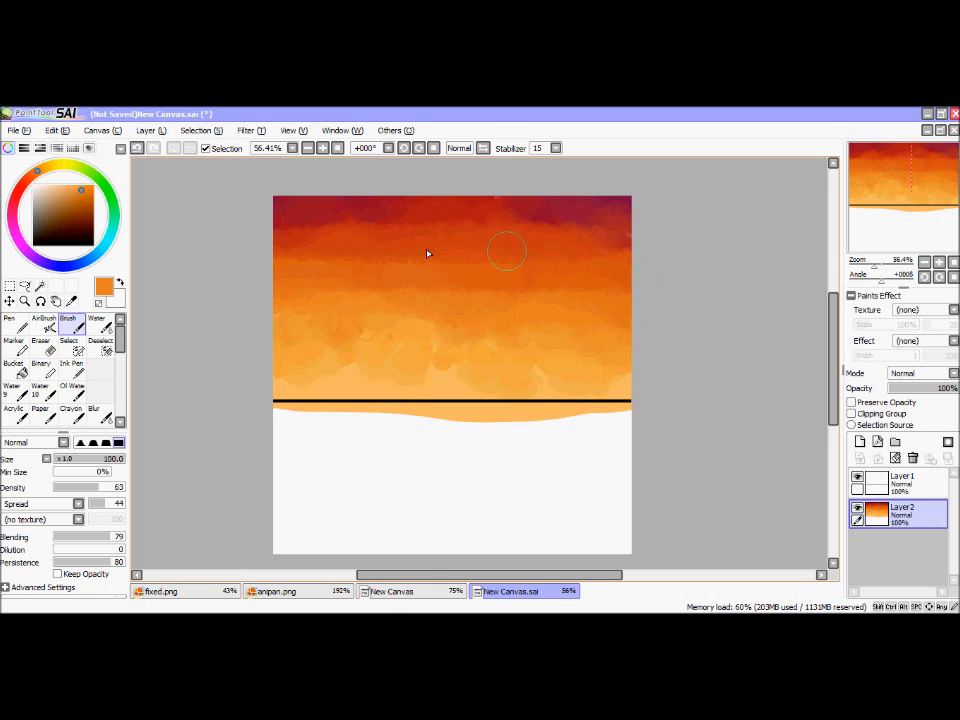
left_click(138, 151)
left_click(138, 151)
left_click(138, 151)
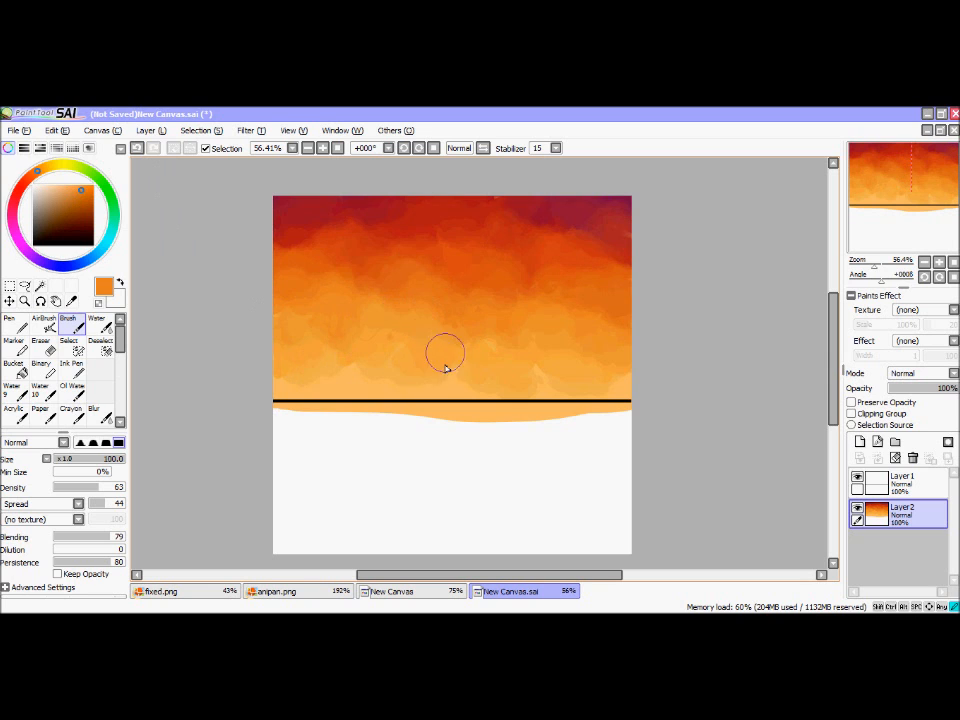
Step: Switch to the browser, examine the sunset image results as colour and cloud references, and return to the painting
key("alt+Tab")
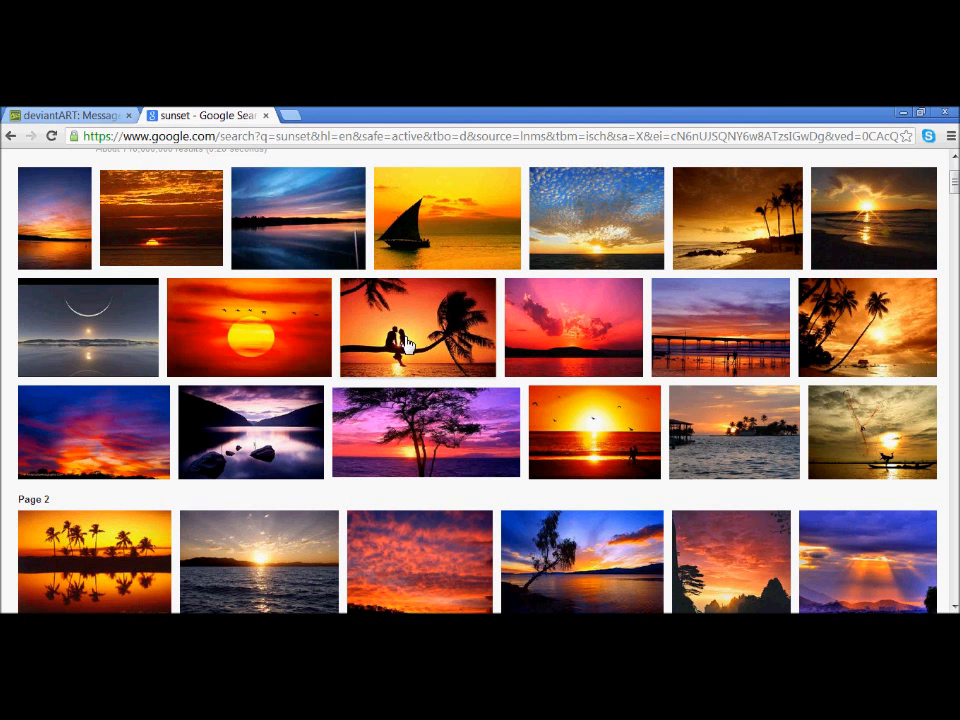
scroll(756, 321, "up", 2)
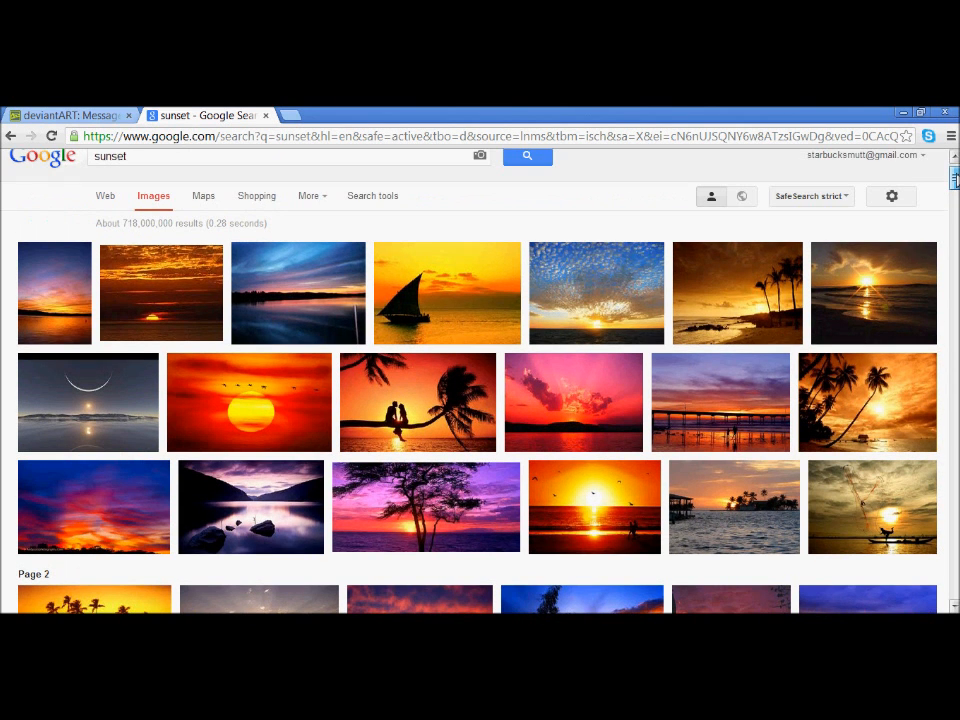
mouse_move(757, 328)
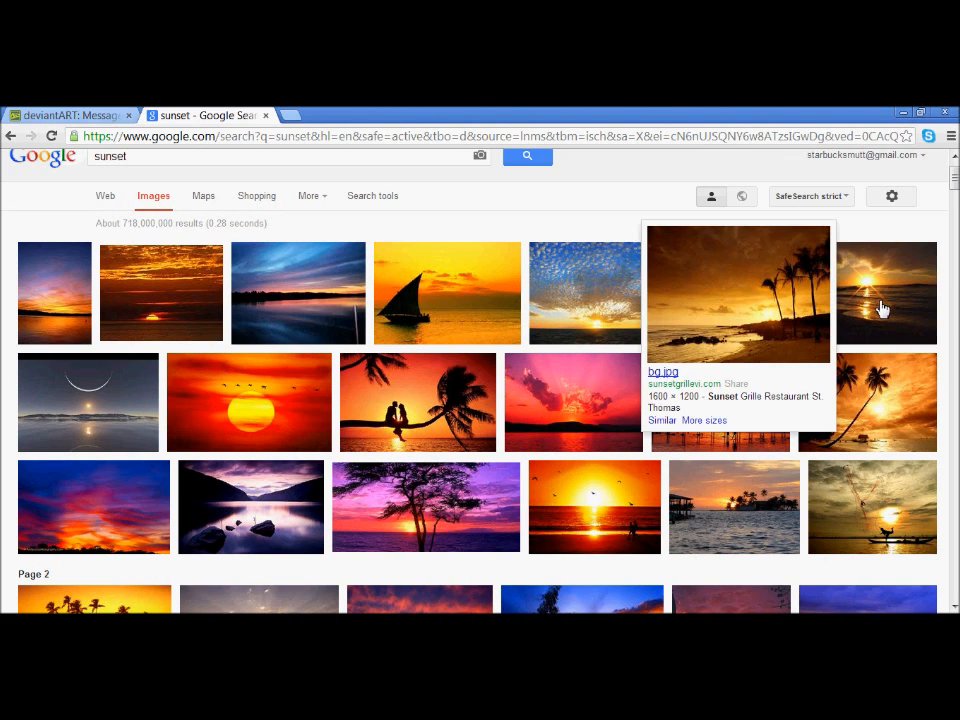
mouse_move(877, 316)
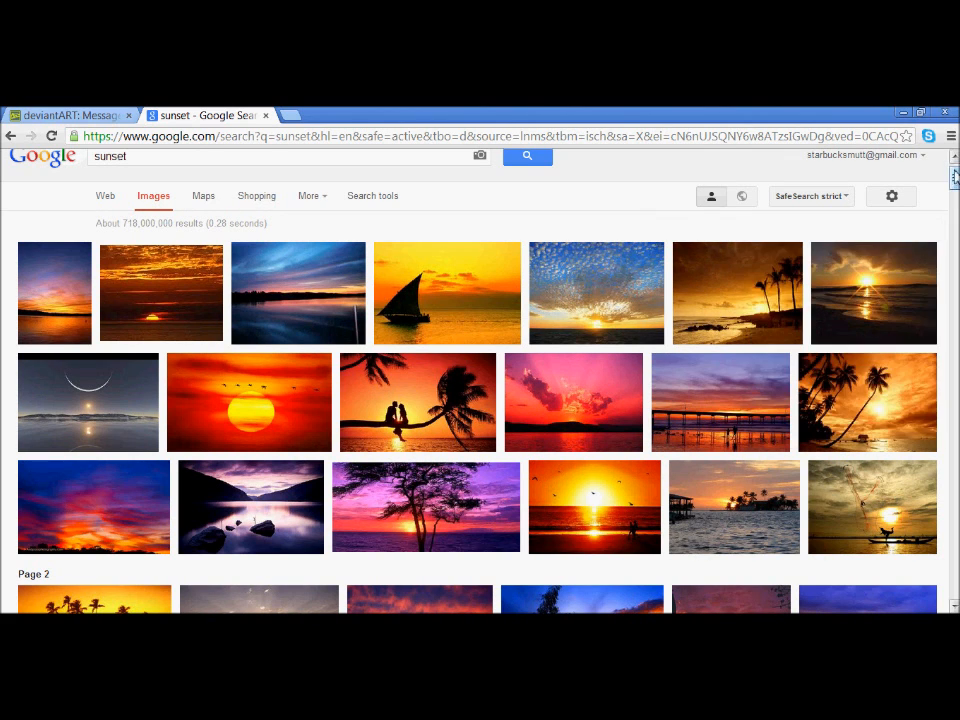
scroll(954, 208, "down", 3)
mouse_move(753, 429)
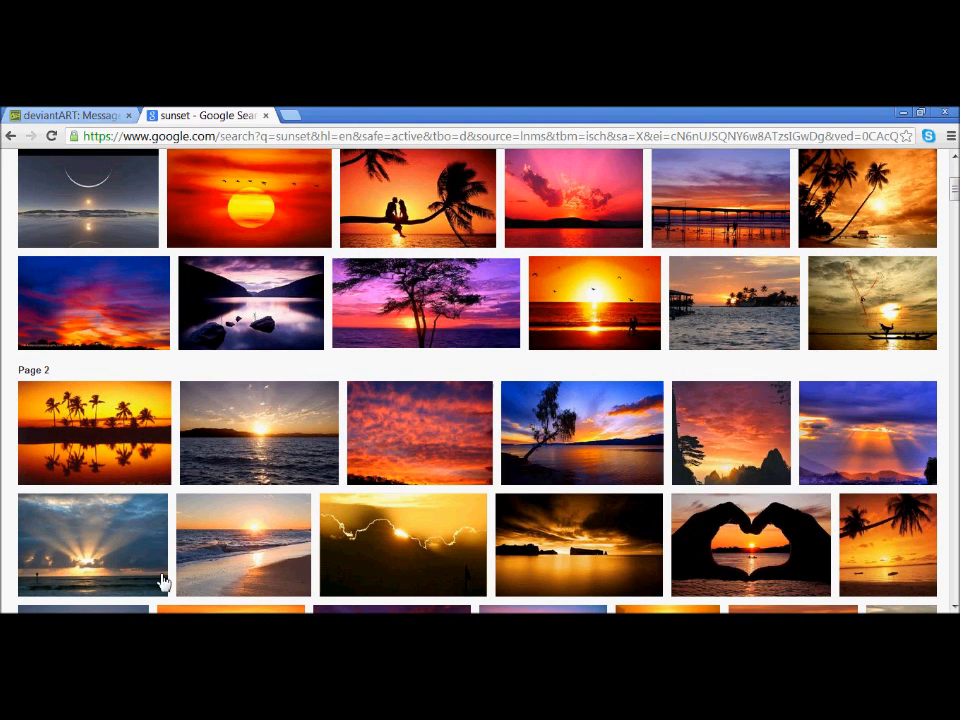
left_click(160, 612)
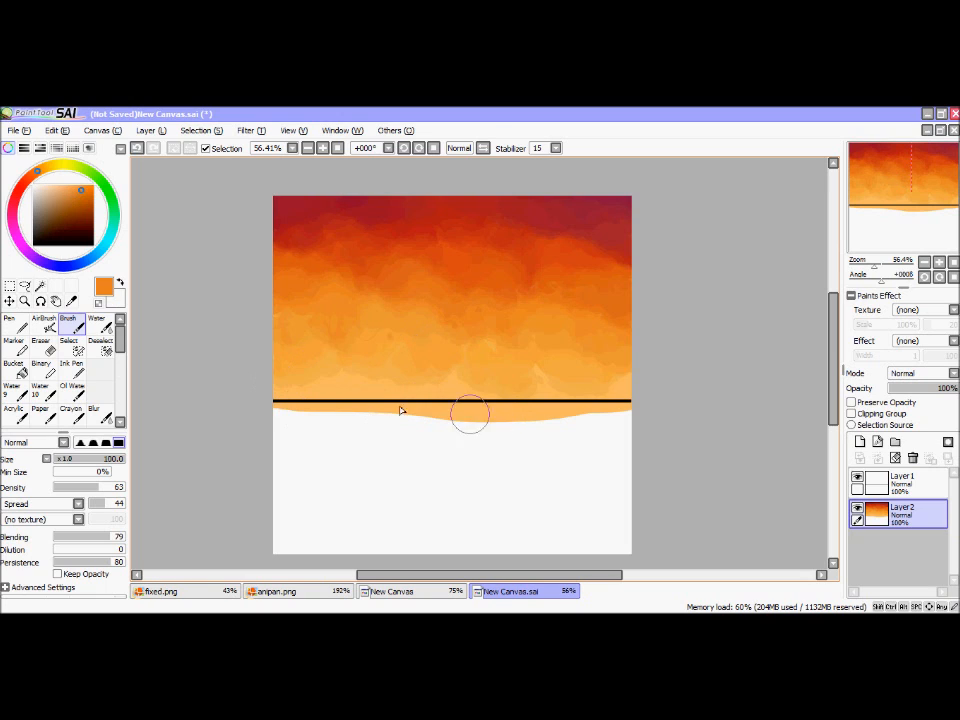
Step: Add a new layer above the sky layer and mix a pale yellow from the light orange sampled at the horizon
left_click(859, 443)
left_click(72, 301)
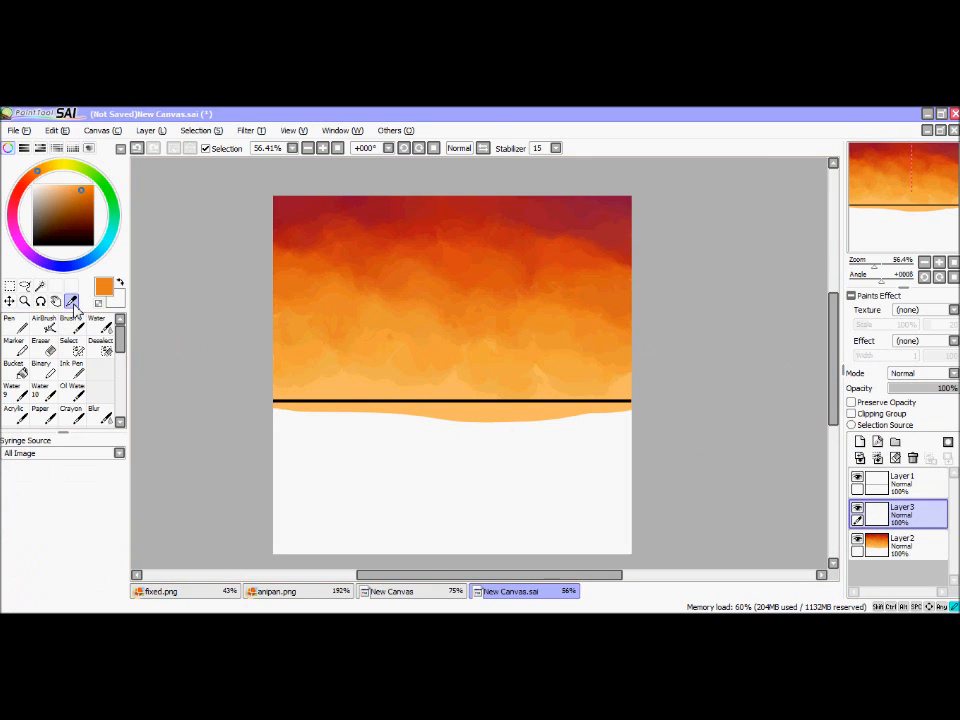
left_click(363, 396)
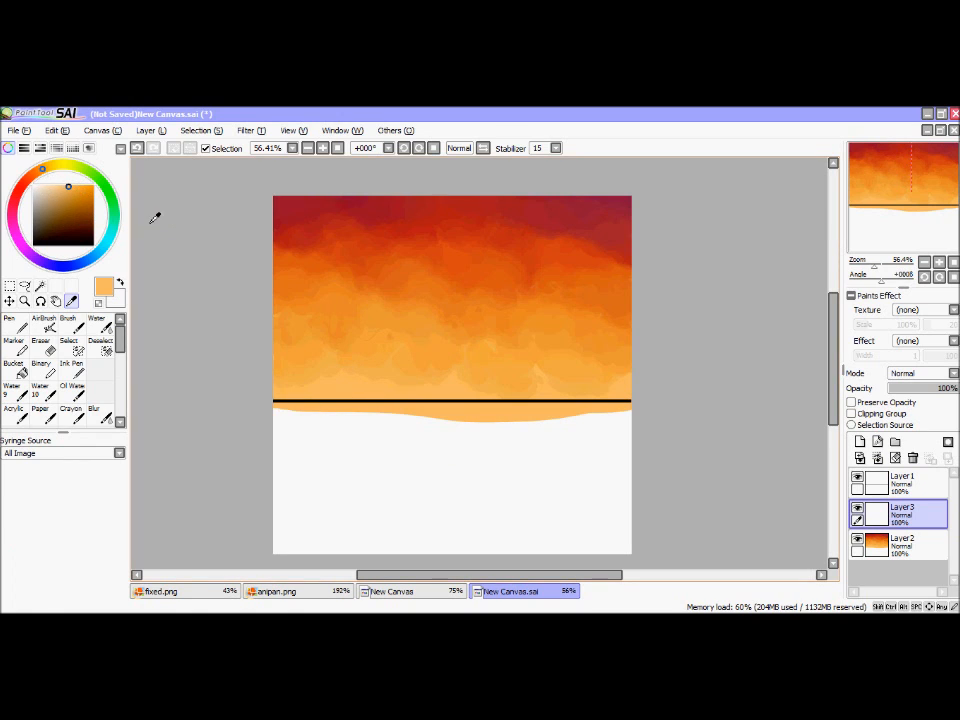
left_click_drag(45, 173, 52, 168)
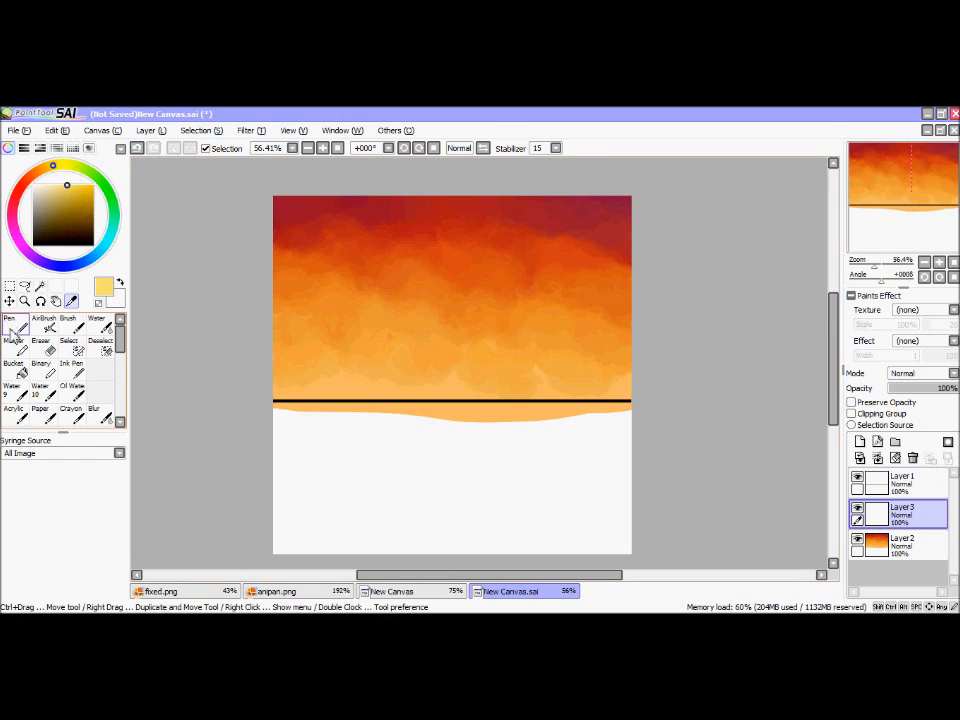
Step: Paint puffy pale yellow clouds along the left and middle of the horizon with the Pen, undoing the stray arc
left_click(14, 327)
mouse_move(296, 393)
left_mouse_down()
mouse_move(364, 395)
mouse_move(290, 384)
mouse_move(276, 364)
mouse_move(330, 402)
mouse_move(302, 392)
mouse_move(370, 388)
mouse_move(389, 408)
mouse_move(434, 392)
mouse_move(445, 408)
mouse_move(401, 388)
mouse_move(444, 394)
mouse_move(450, 386)
mouse_move(443, 396)
mouse_move(484, 400)
mouse_move(480, 393)
mouse_move(501, 394)
mouse_move(477, 379)
mouse_move(507, 388)
mouse_move(476, 395)
mouse_move(441, 373)
mouse_move(409, 416)
mouse_move(399, 361)
mouse_move(430, 385)
left_mouse_up()
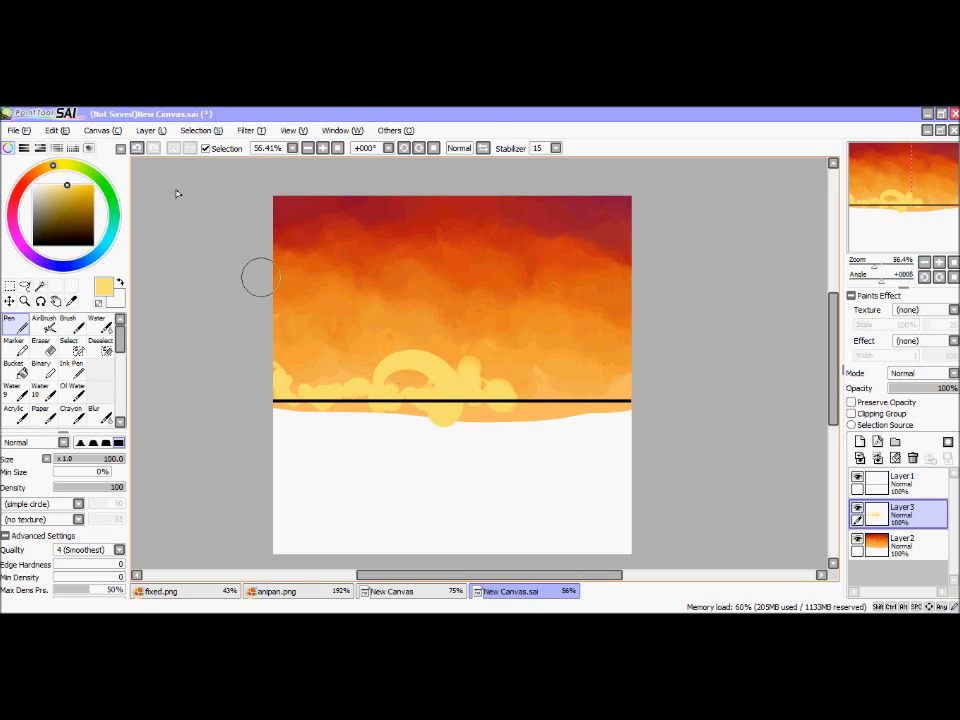
left_click(137, 147)
Step: On Layer1, draw a small black half-circle sun on the horizon line with the Pen at size 20
left_click(900, 480)
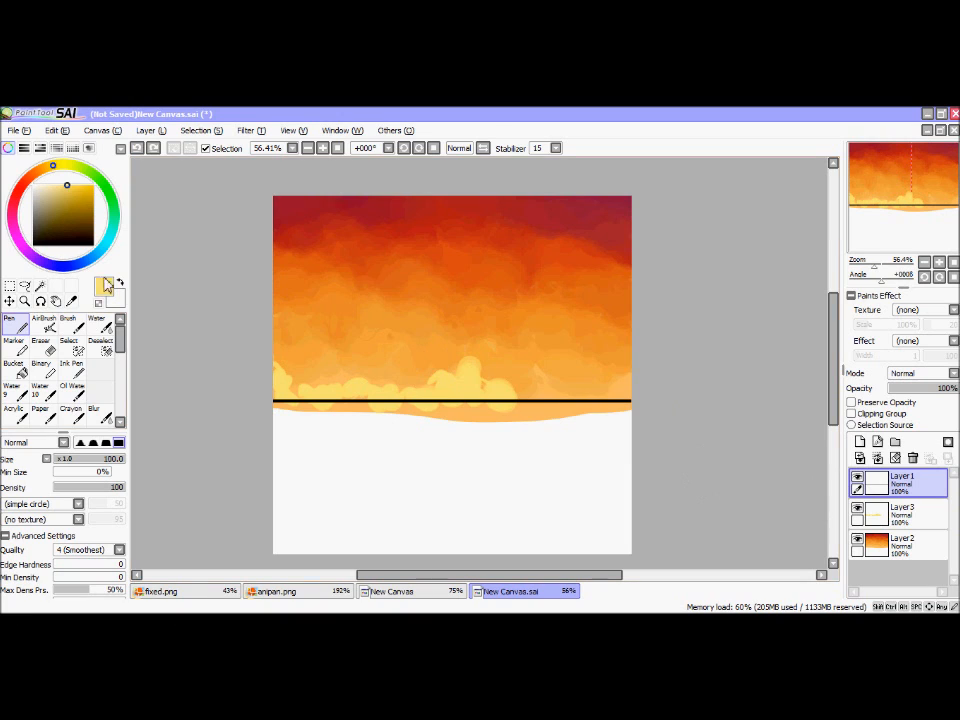
left_click(120, 283)
left_click(34, 245)
left_click(69, 459)
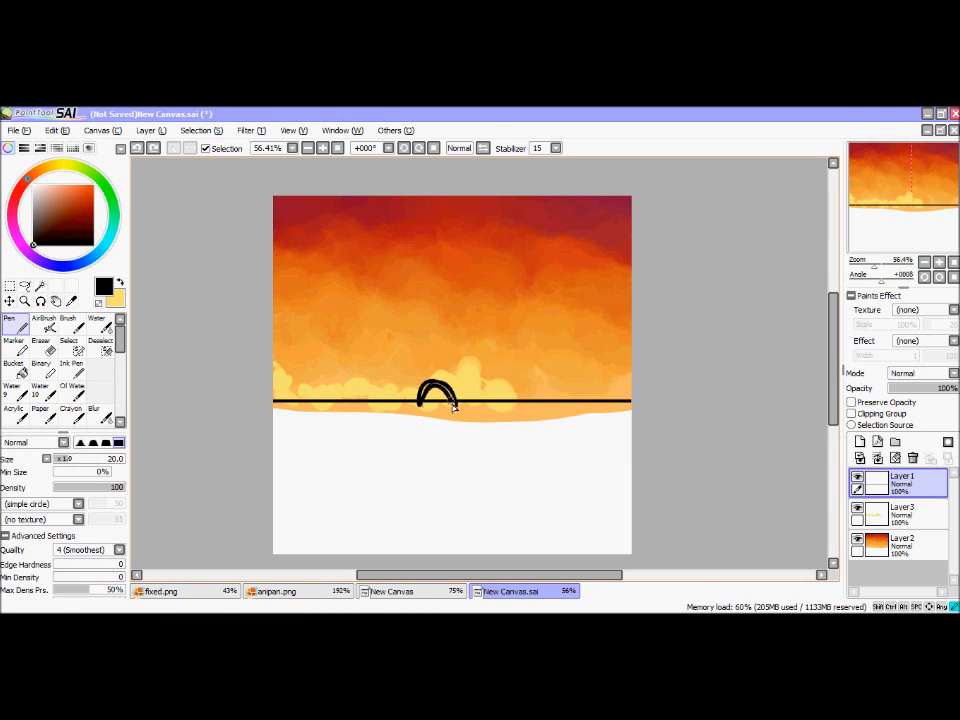
left_click_drag(452, 400, 456, 405)
left_click(141, 149)
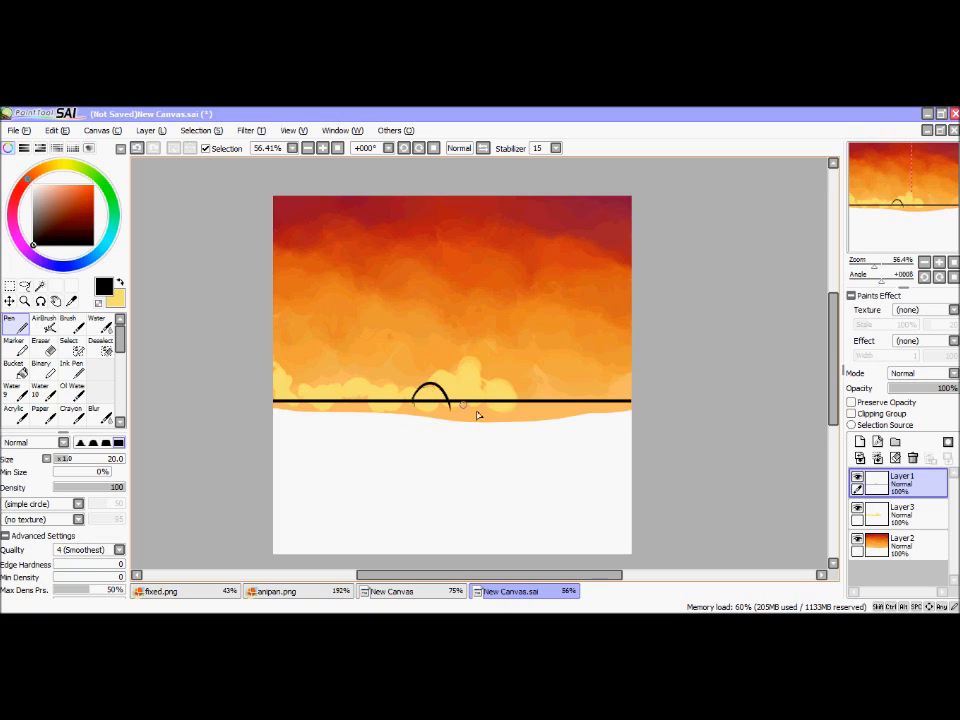
left_click_drag(430, 385, 413, 406)
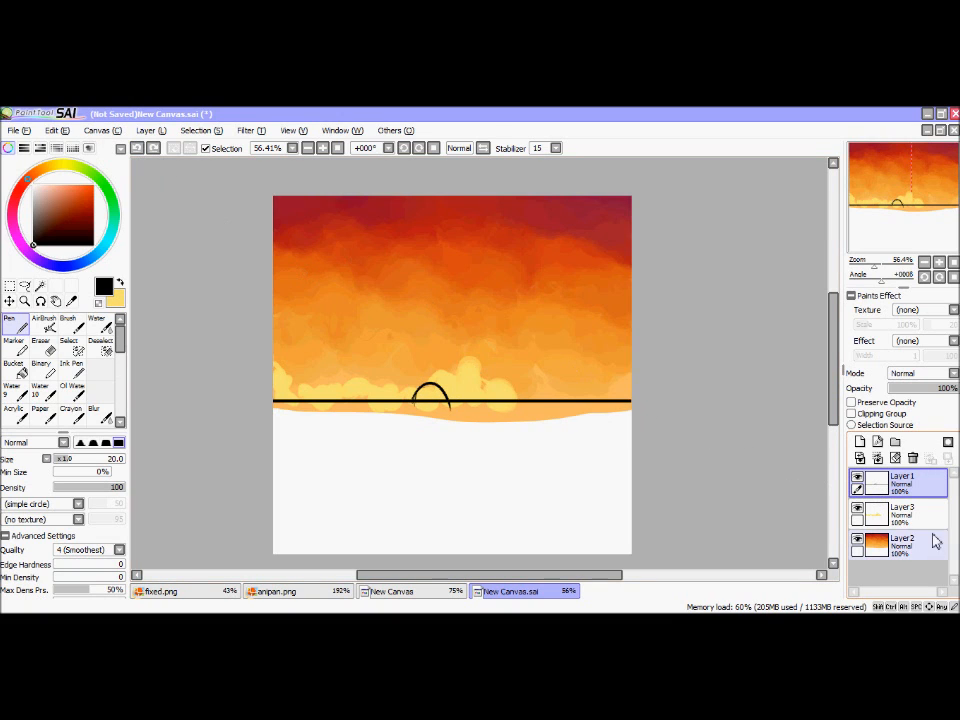
Step: On Layer3, extend the pale yellow clouds along the right side of the horizon with the Pen at size 48
left_click(900, 512)
left_click(120, 283)
left_click(88, 460)
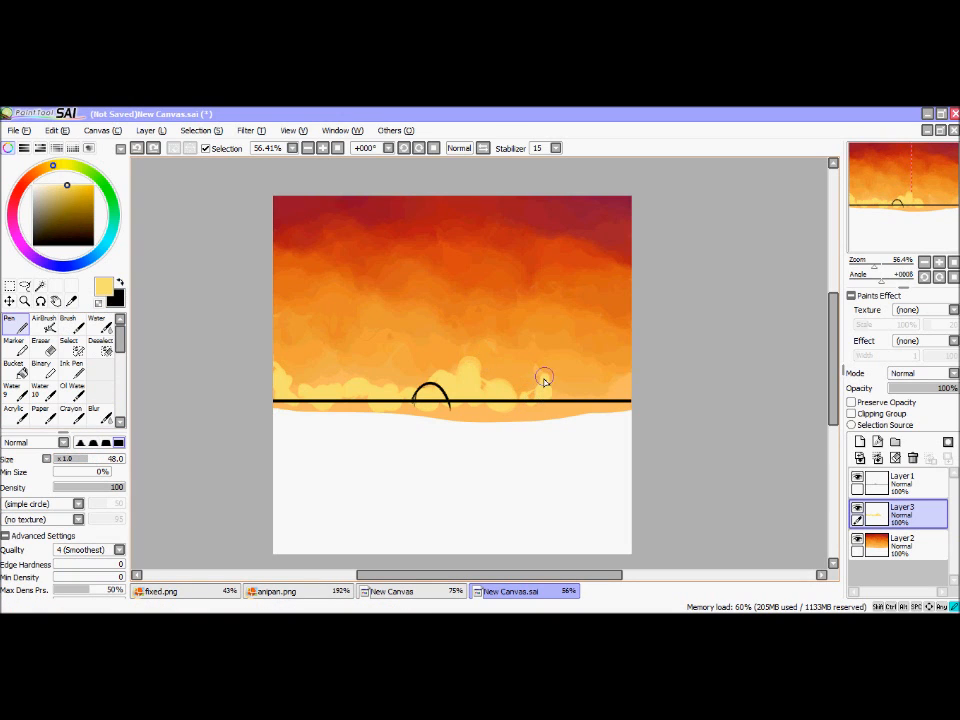
mouse_move(562, 398)
left_mouse_down()
mouse_move(593, 404)
mouse_move(634, 374)
left_mouse_up()
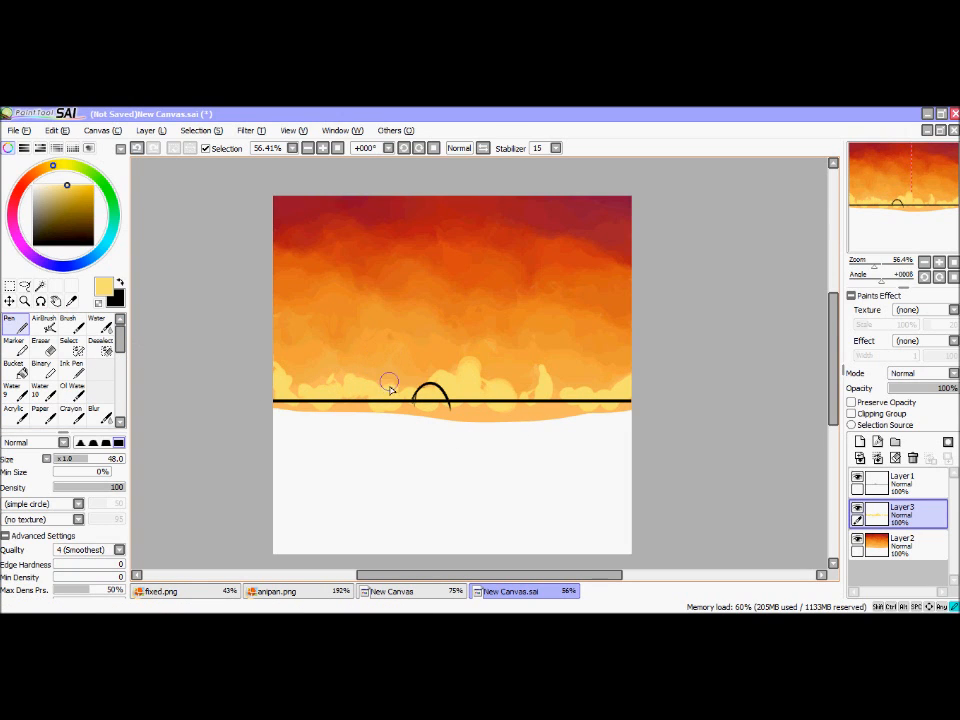
left_click(72, 302)
left_click(486, 417)
left_click(23, 327)
mouse_move(420, 458)
left_mouse_down()
mouse_move(478, 429)
mouse_move(472, 446)
left_mouse_up()
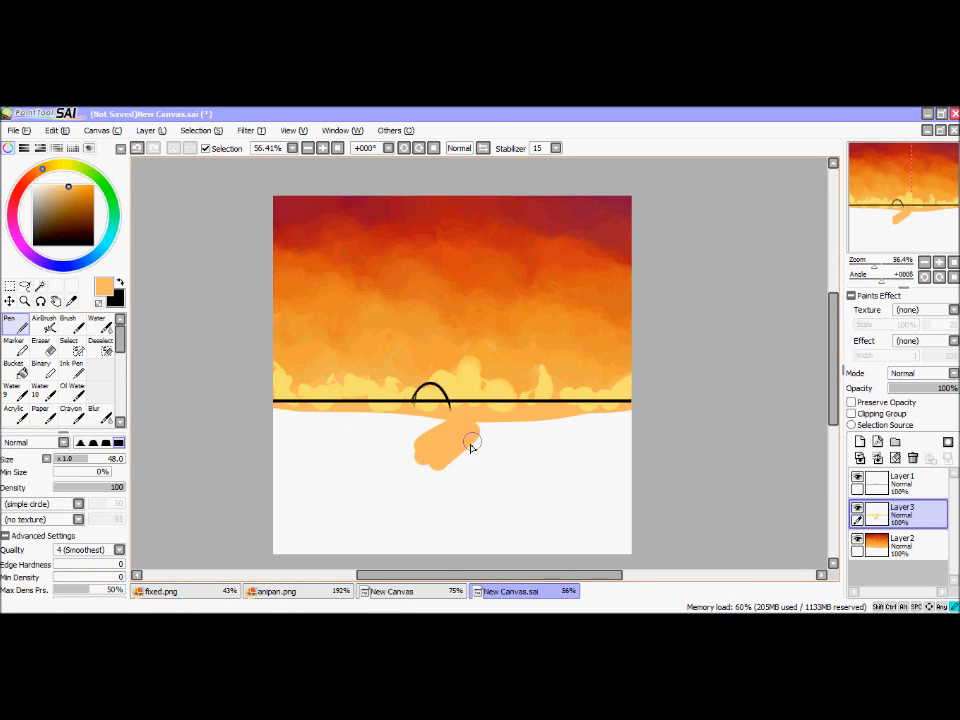
left_click(137, 149)
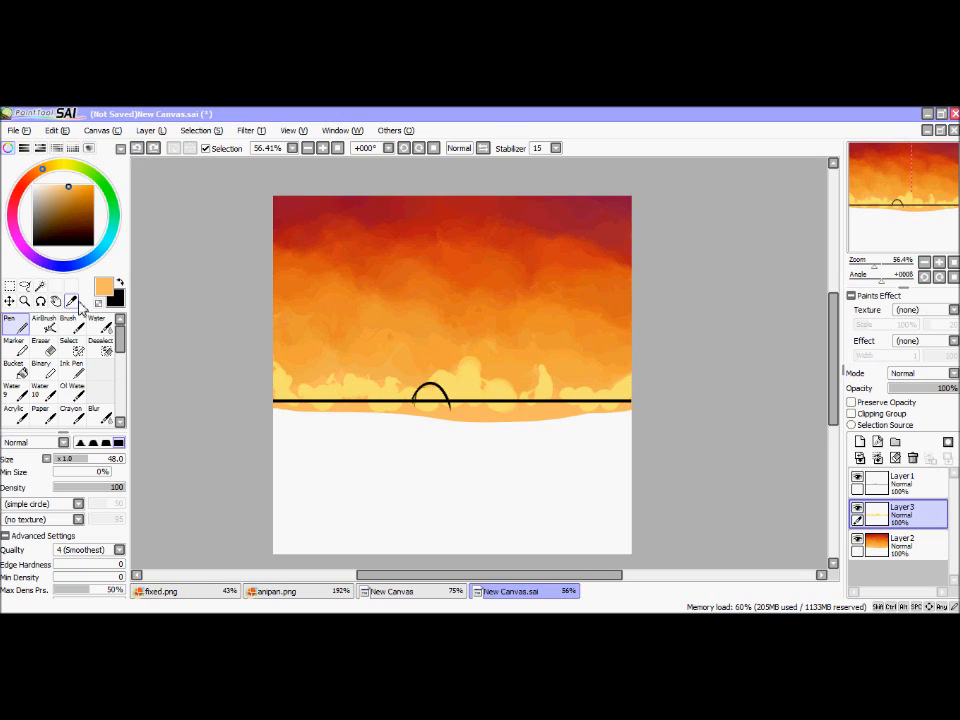
Step: Paint lighter yellow highlights into the horizon clouds with the Pen, using a paler tint of the yellow sampled from them
left_click(275, 375, "alt")
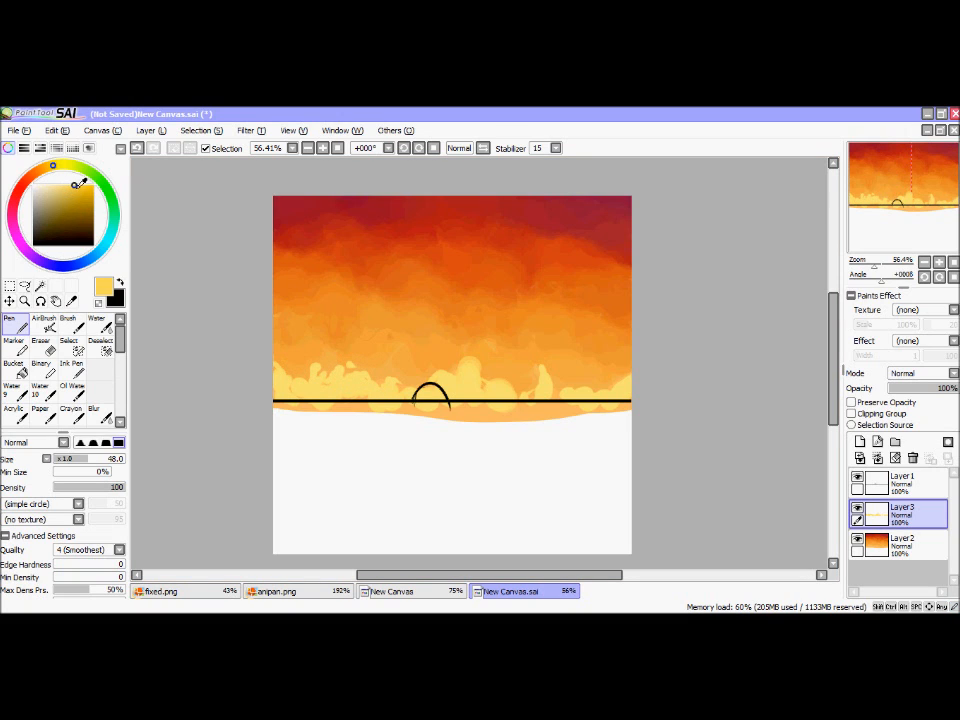
left_click(62, 186)
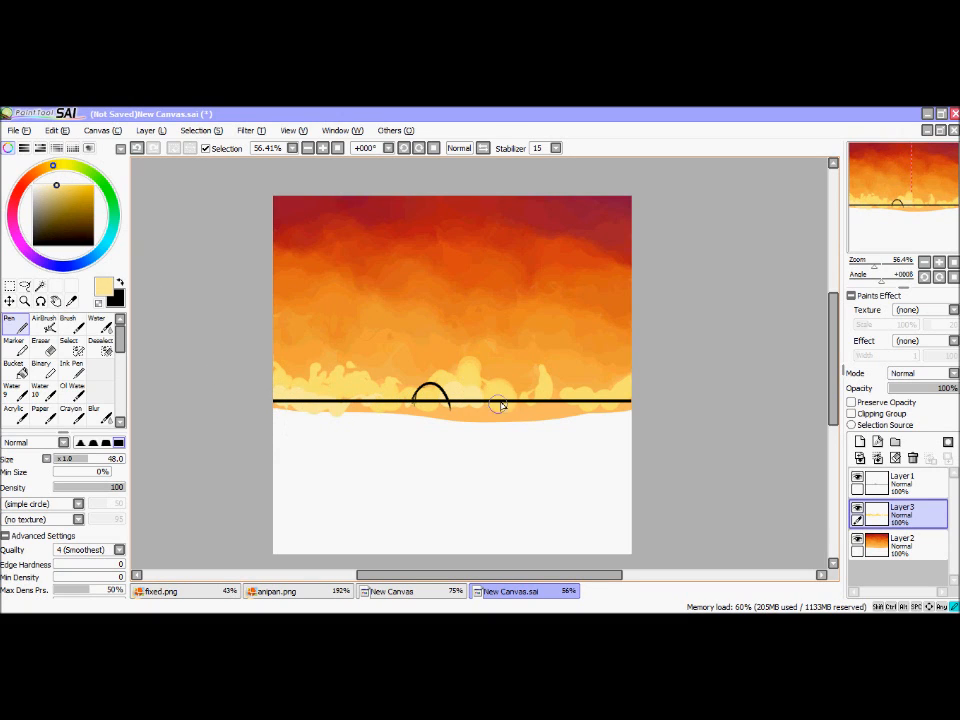
left_click(71, 301)
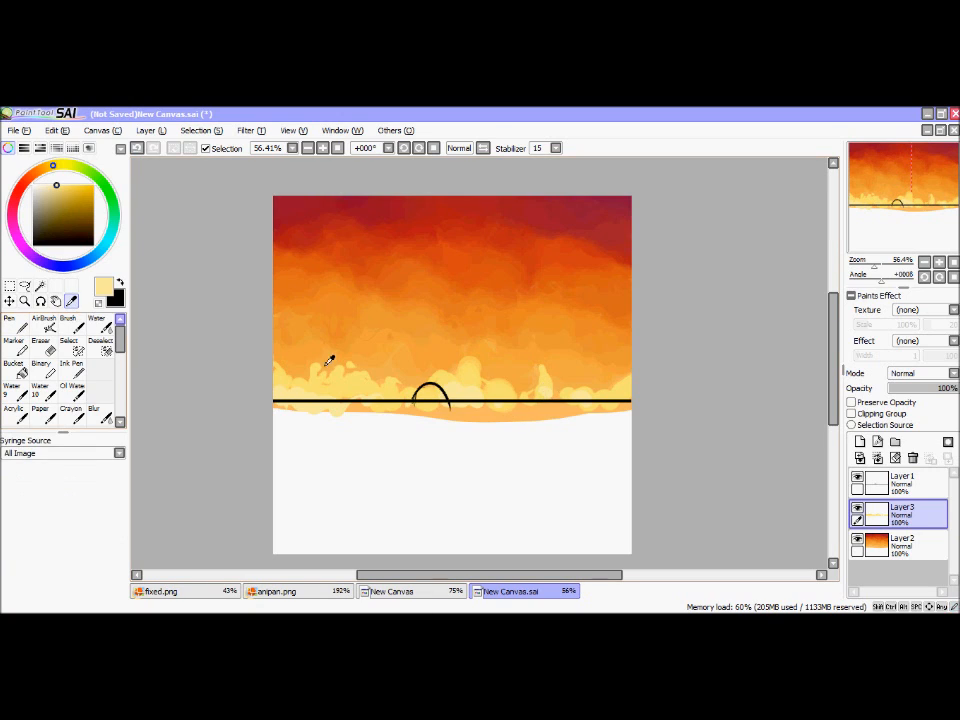
left_click(10, 326)
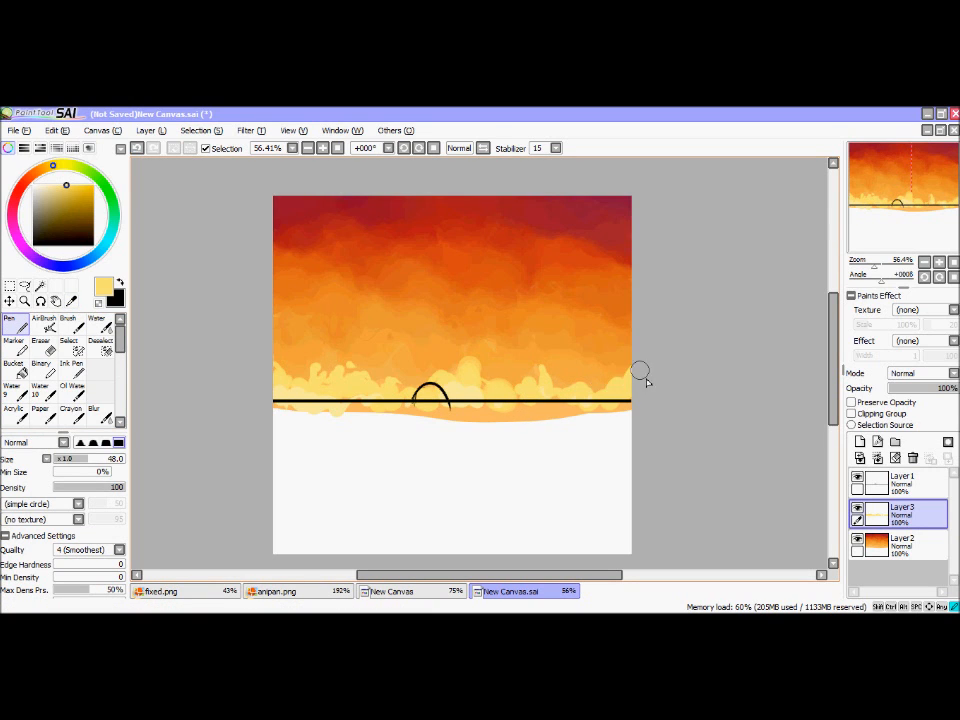
Step: Set the blending mode of the cloud layer, Layer3, to Luminosity
left_click(906, 376)
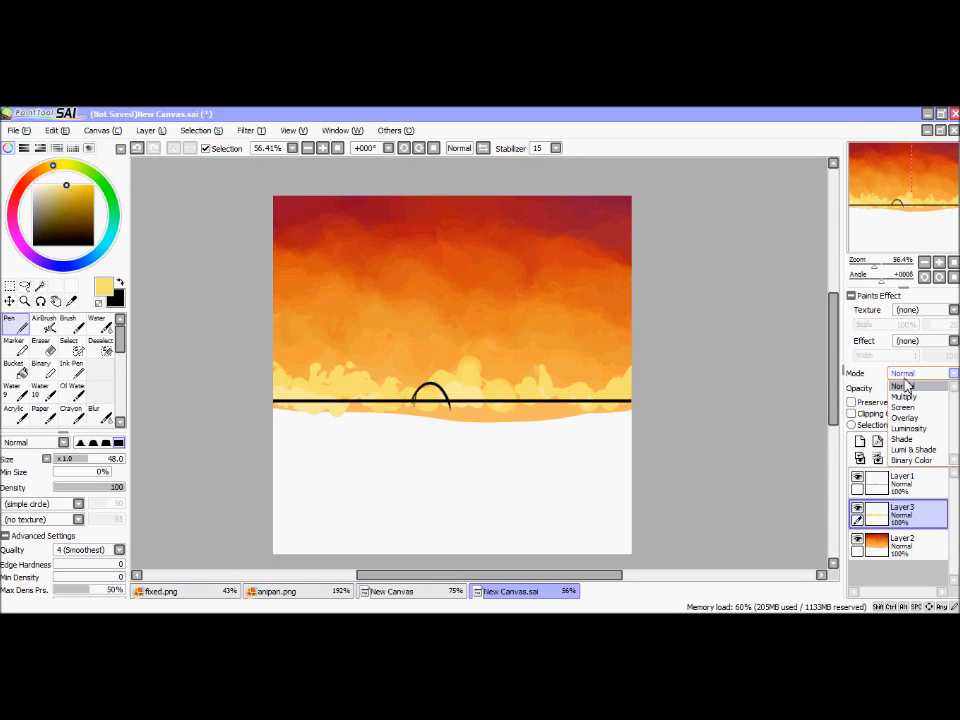
left_click(909, 427)
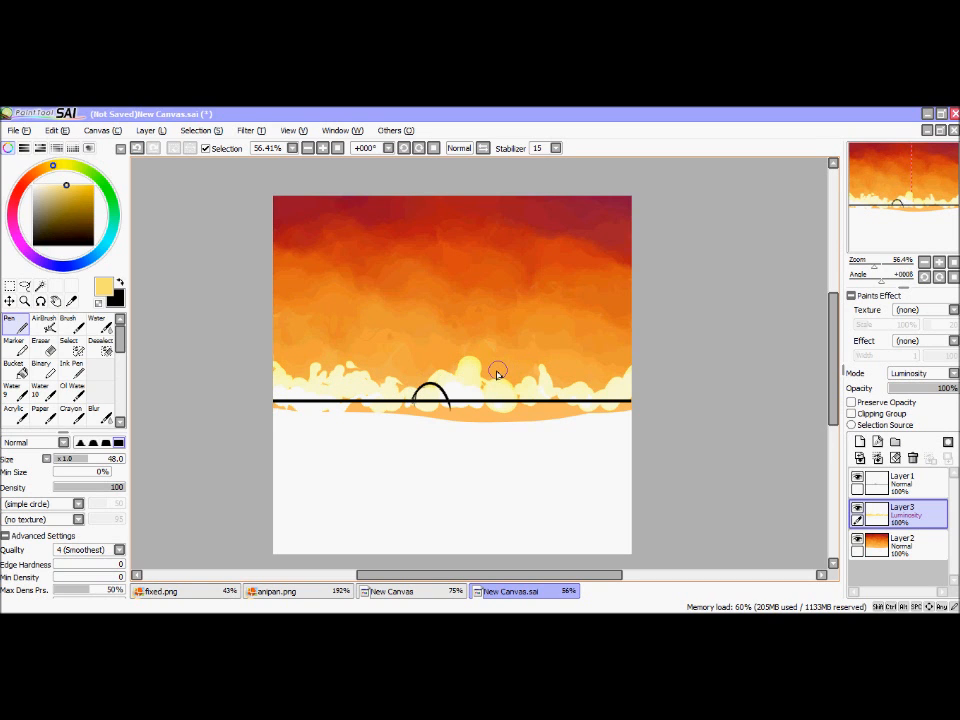
left_click_drag(873, 265, 885, 265)
left_click_drag(931, 207, 874, 214)
left_click_drag(883, 266, 880, 233)
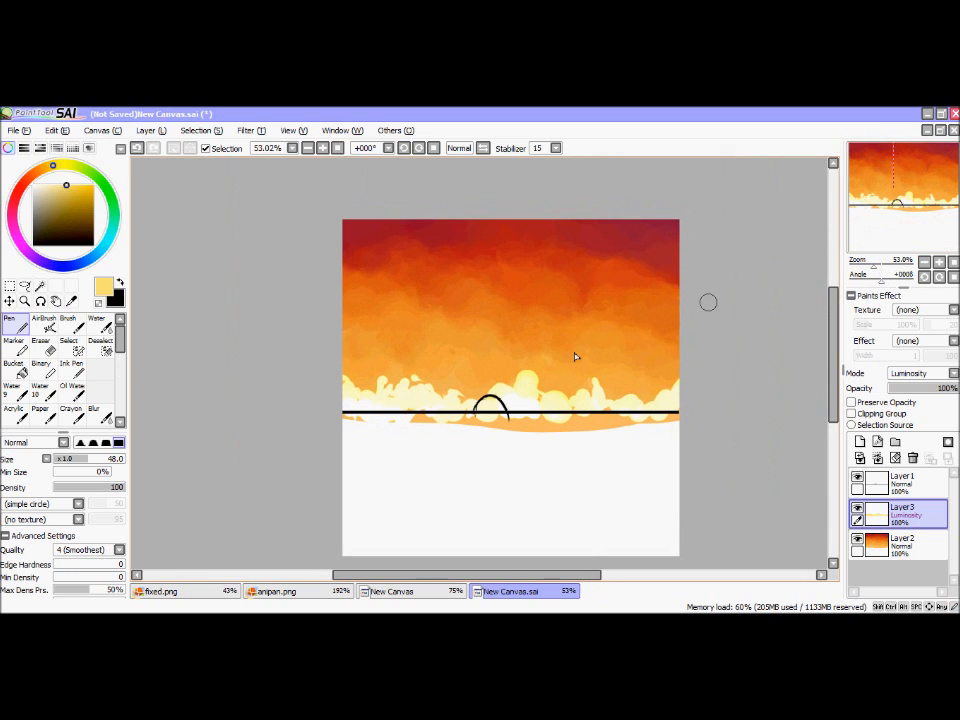
Step: Try blending the clouds along the left part of the horizon with the Water tool at size 100, and undo the strokes
left_click(97, 322)
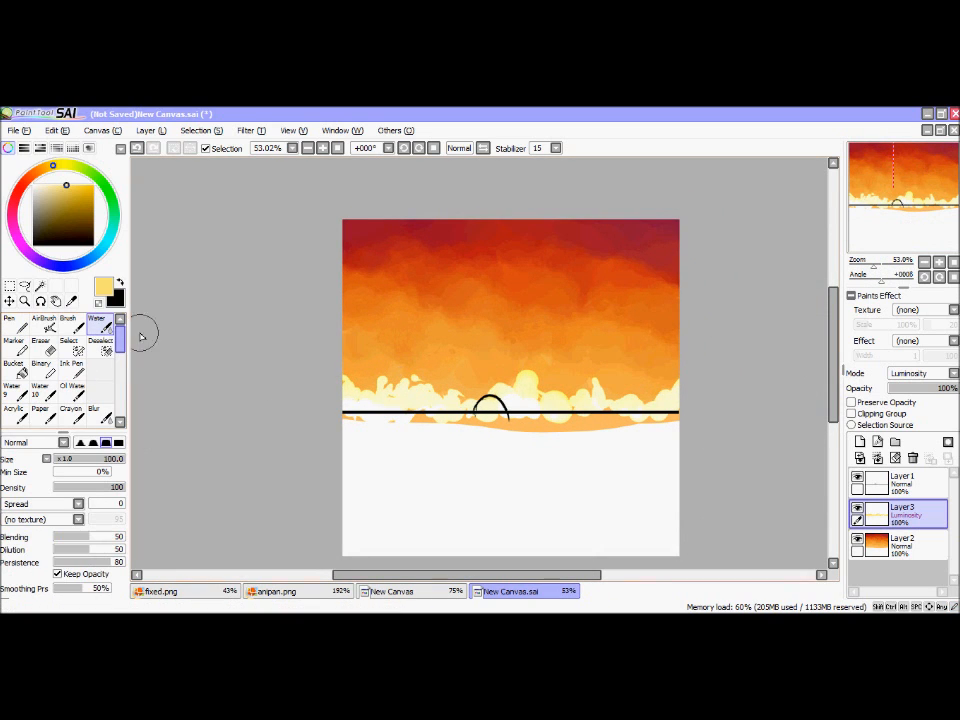
mouse_move(369, 389)
left_mouse_down()
mouse_move(370, 401)
mouse_move(372, 382)
mouse_move(402, 393)
mouse_move(415, 380)
left_mouse_up()
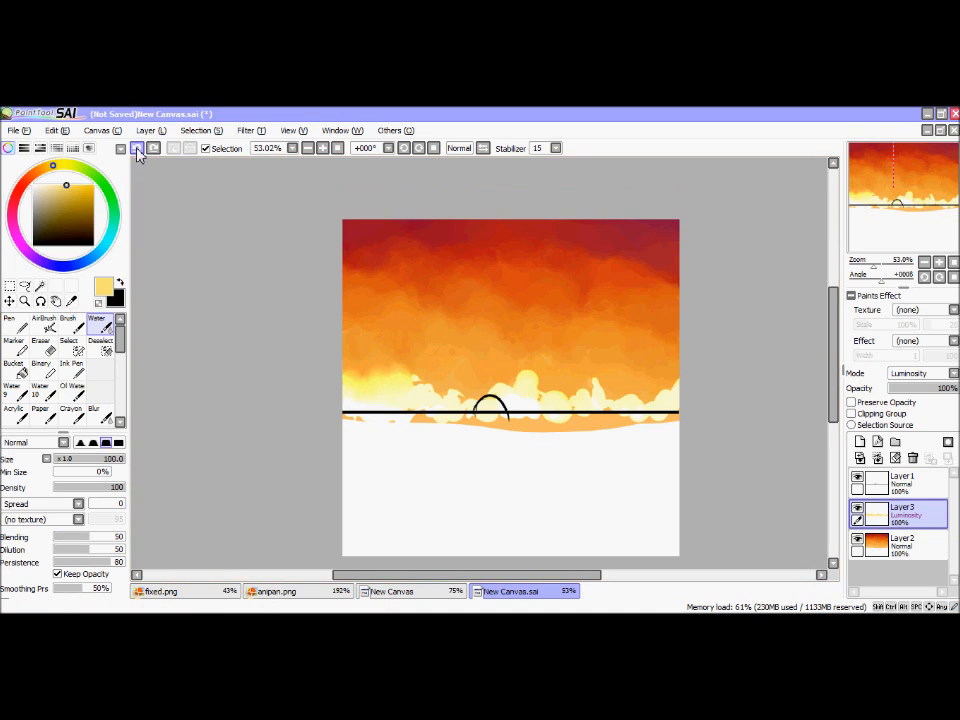
key("ctrl+z")
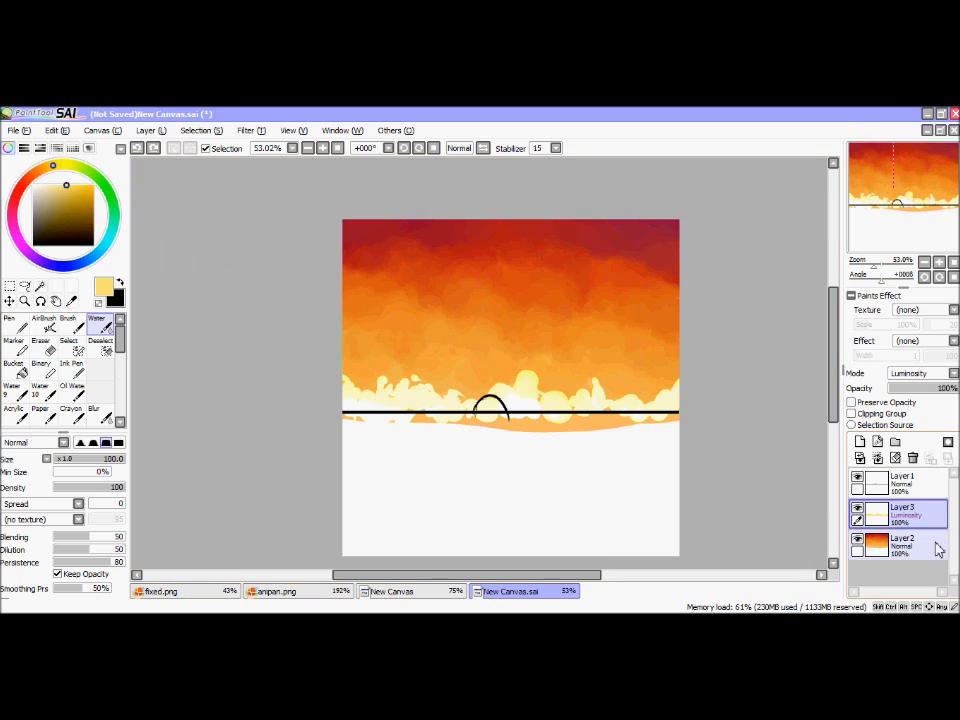
Step: Soften the clouds along the whole horizon into the sky with the Water tool at size 76 and Spread 100
mouse_move(875, 222)
left_mouse_down()
mouse_move(879, 208)
mouse_move(881, 217)
left_mouse_up()
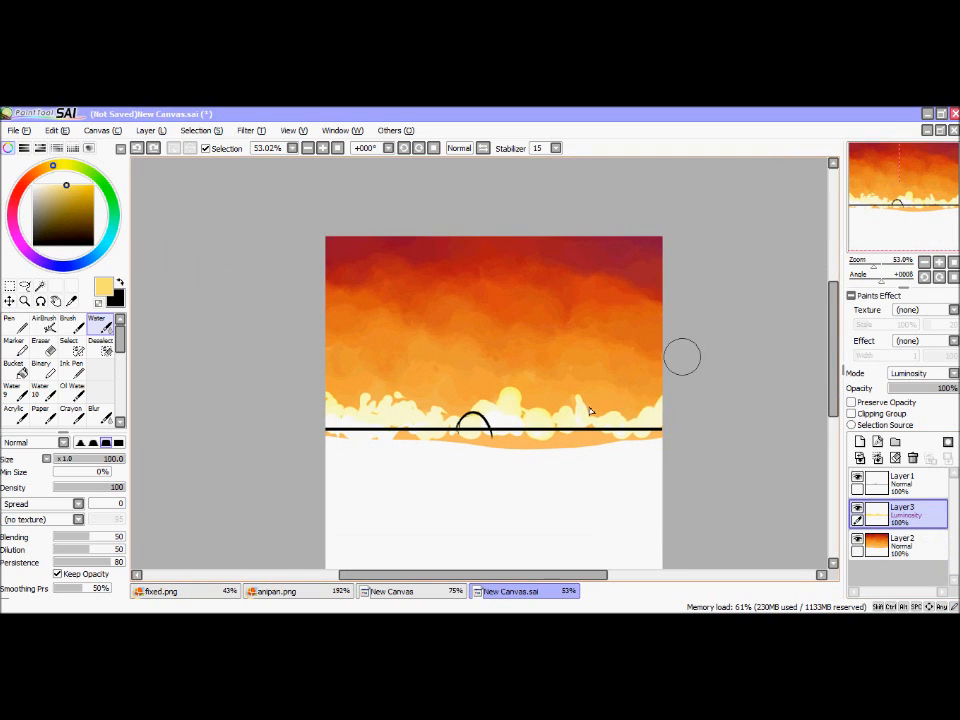
left_click_drag(873, 265, 880, 265)
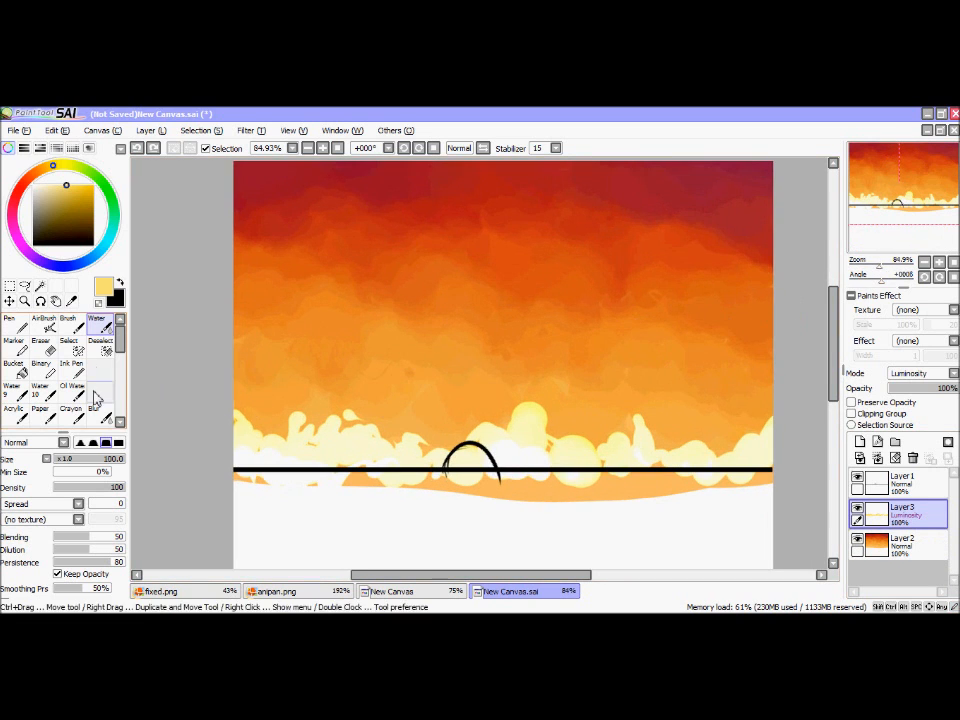
left_click(66, 505)
left_click_drag(81, 546, 80, 516)
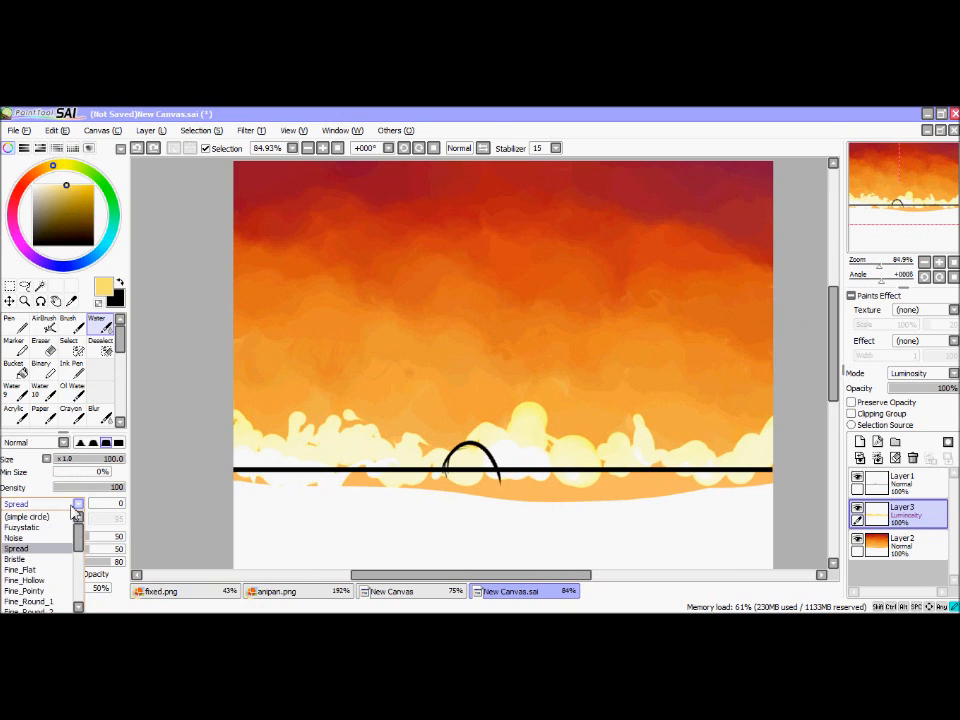
left_click(79, 505)
left_click(110, 511)
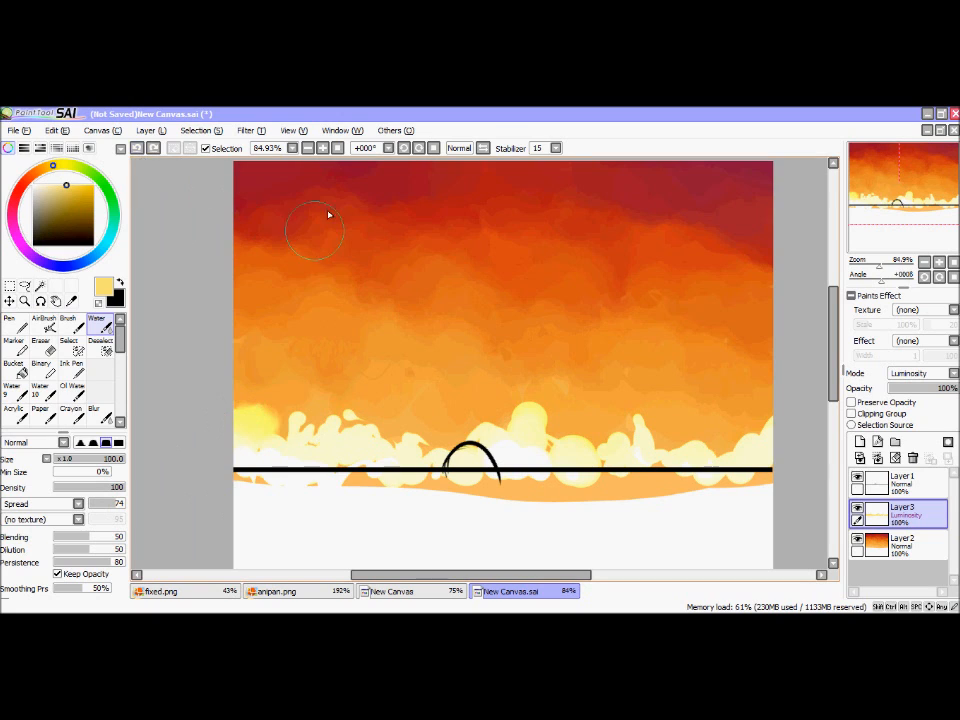
left_click(109, 459)
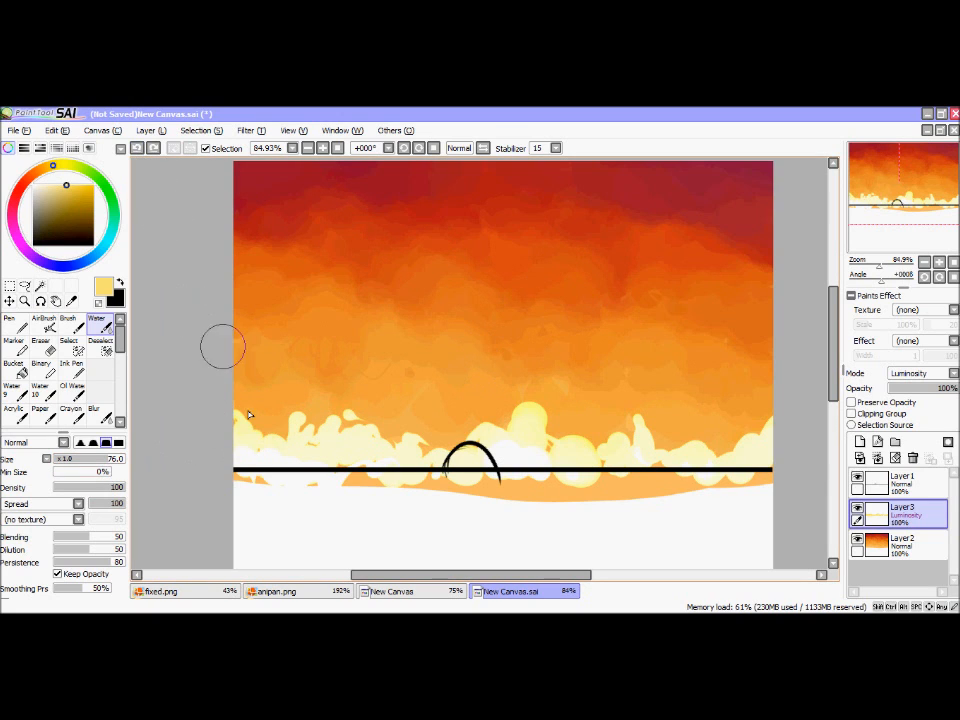
mouse_move(242, 435)
left_mouse_down()
mouse_move(272, 444)
mouse_move(266, 414)
mouse_move(248, 395)
mouse_move(279, 440)
mouse_move(294, 405)
mouse_move(249, 396)
mouse_move(253, 386)
mouse_move(300, 395)
mouse_move(311, 416)
mouse_move(239, 364)
mouse_move(286, 391)
mouse_move(317, 428)
mouse_move(350, 410)
mouse_move(357, 425)
mouse_move(380, 432)
mouse_move(371, 414)
mouse_move(393, 448)
mouse_move(418, 397)
mouse_move(442, 434)
mouse_move(460, 430)
mouse_move(464, 405)
mouse_move(475, 432)
mouse_move(538, 401)
mouse_move(548, 419)
mouse_move(539, 443)
mouse_move(634, 435)
mouse_move(646, 414)
mouse_move(688, 445)
mouse_move(666, 446)
mouse_move(718, 447)
mouse_move(763, 421)
mouse_move(803, 402)
left_mouse_up()
Step: Lower the opacity of the cloud layer, Layer3, to 31%
left_click_drag(879, 266, 875, 268)
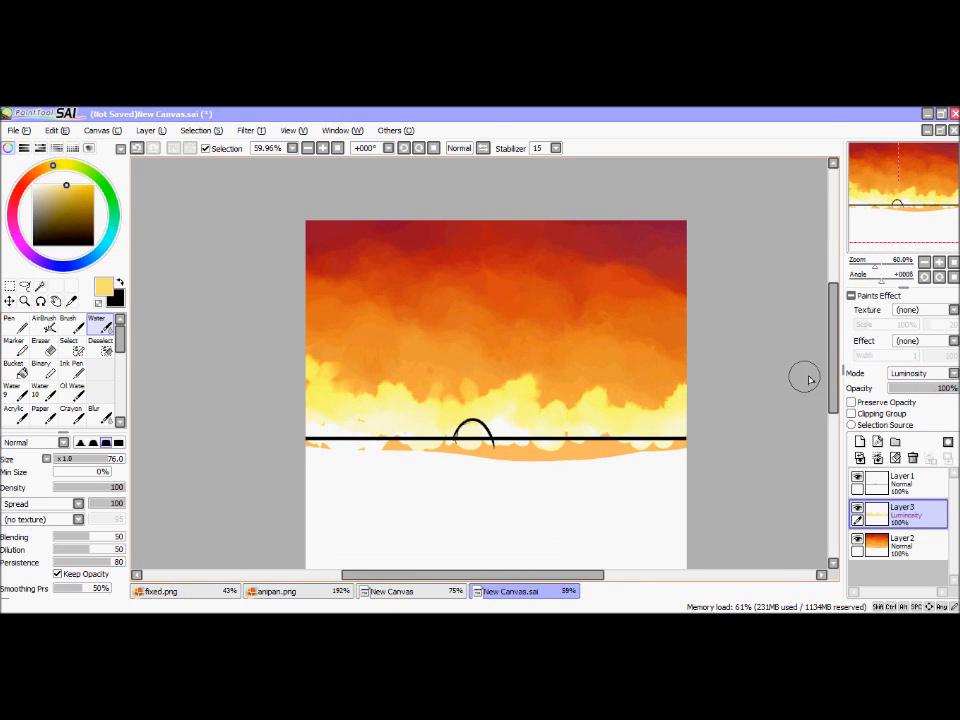
left_click_drag(557, 349, 690, 343)
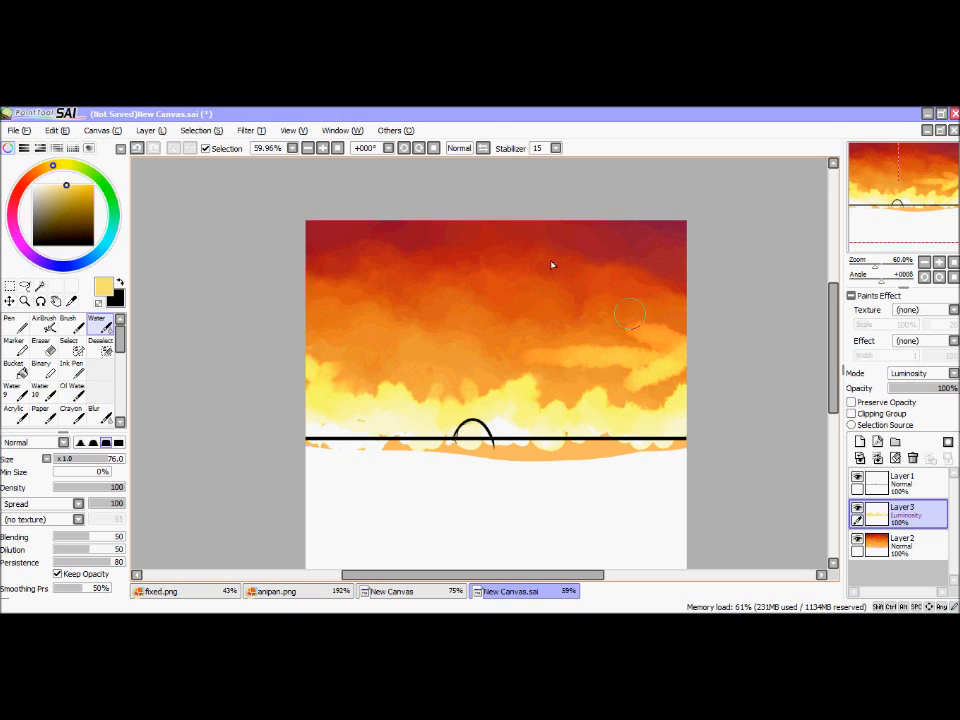
left_click(920, 392)
left_click_drag(913, 397, 912, 397)
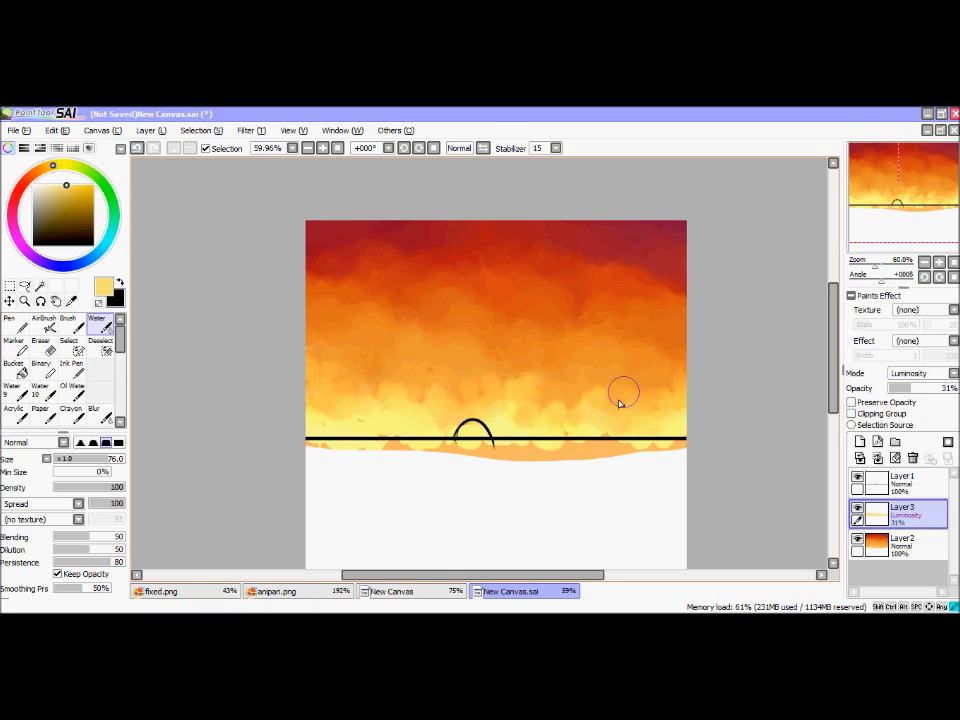
Step: Add a new Luminosity layer above the clouds and brush a pale yellow glow along the horizon with the Water tool
left_click(860, 441)
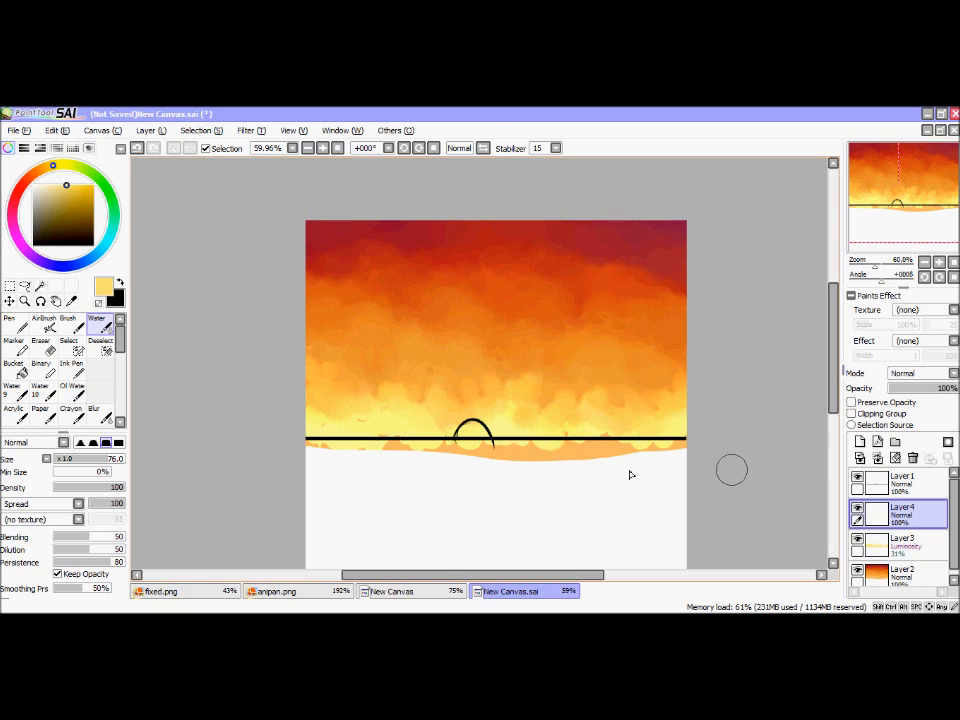
left_click(921, 373)
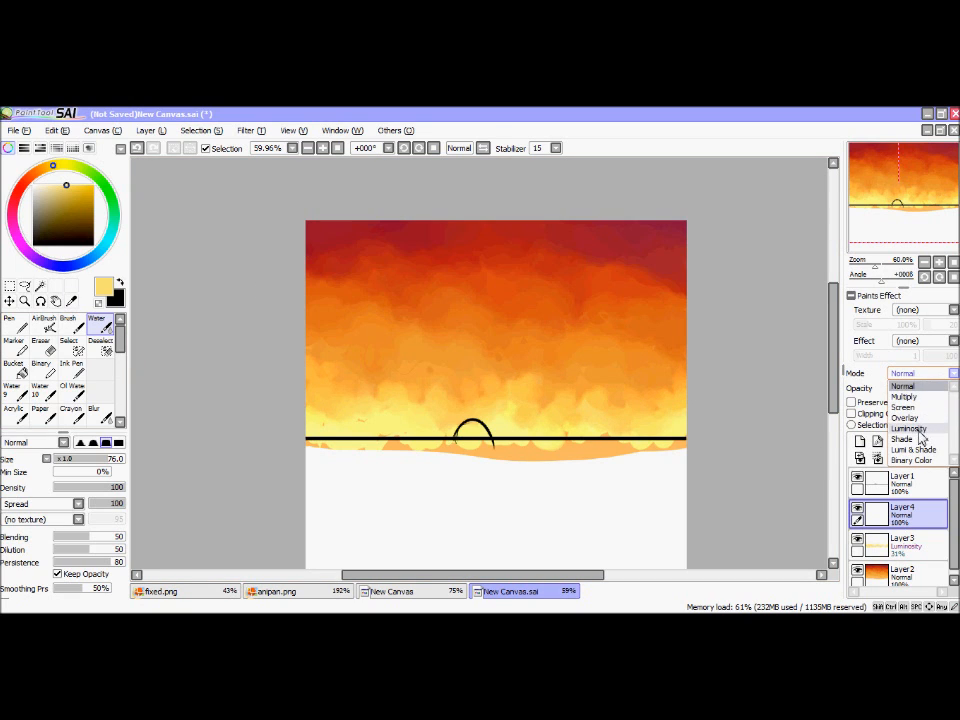
left_click(915, 422)
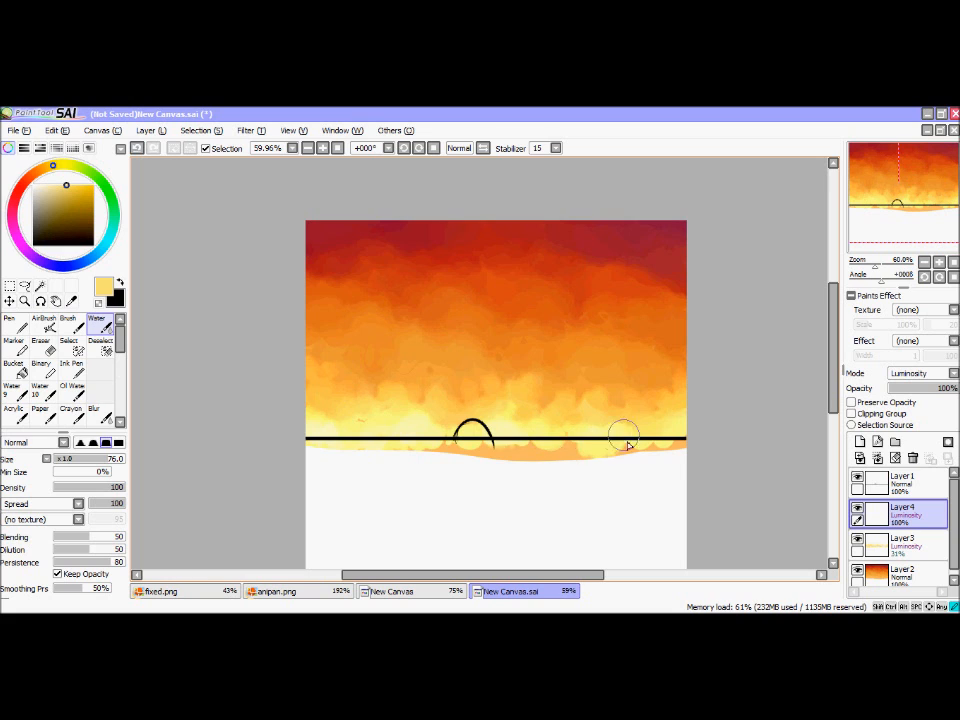
left_click_drag(880, 266, 874, 267)
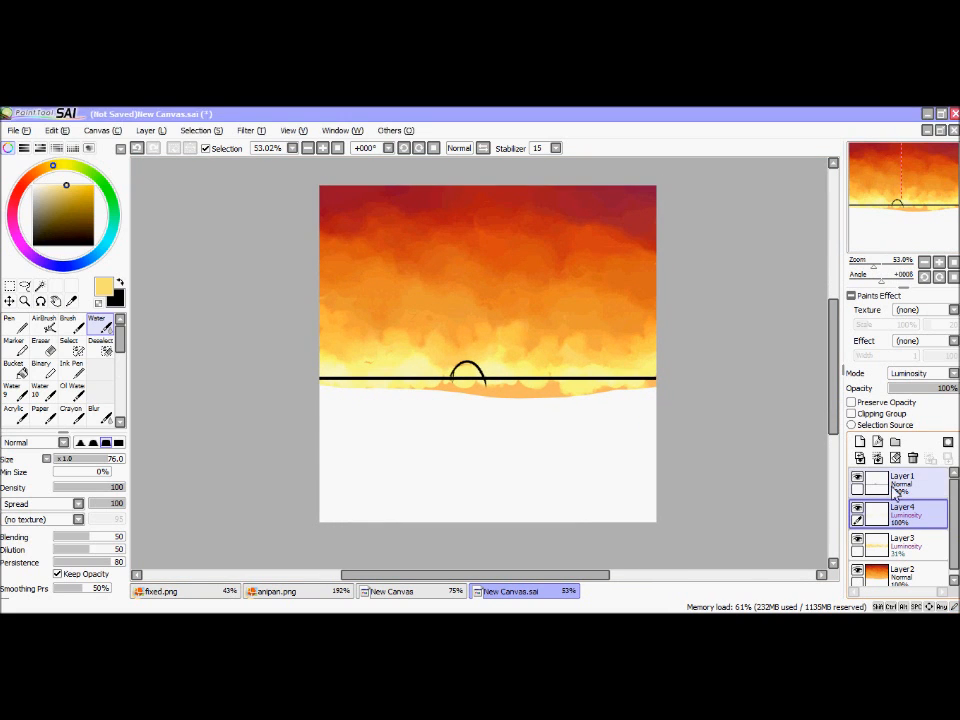
Step: Add a new layer above the glow layer and try a green Water band below the horizon, undoing the band
left_click(861, 443)
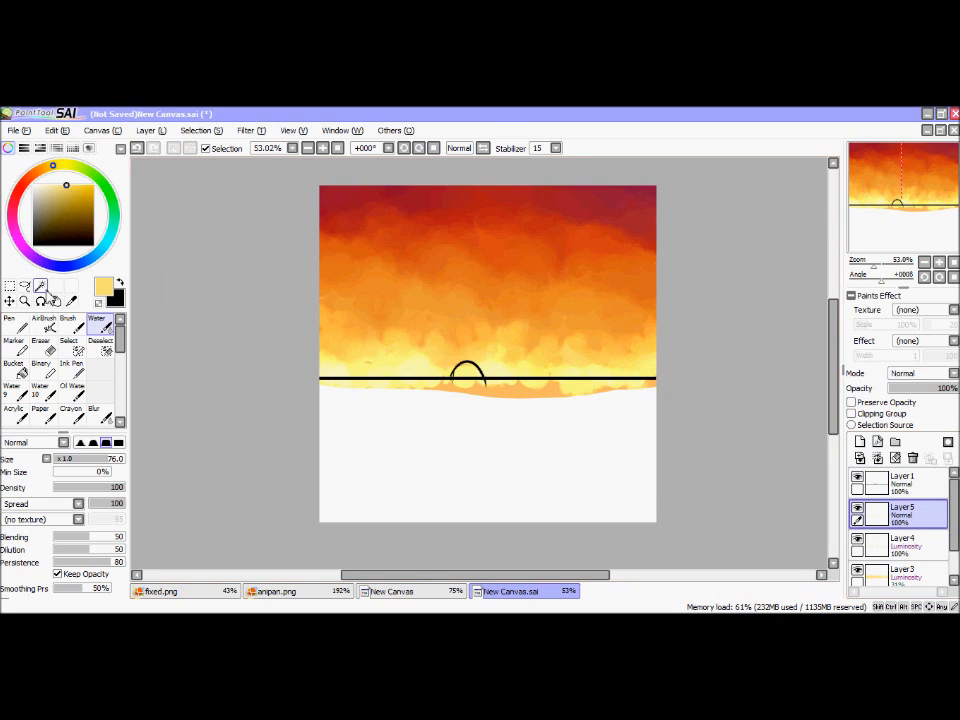
left_click(94, 175)
left_click(94, 201)
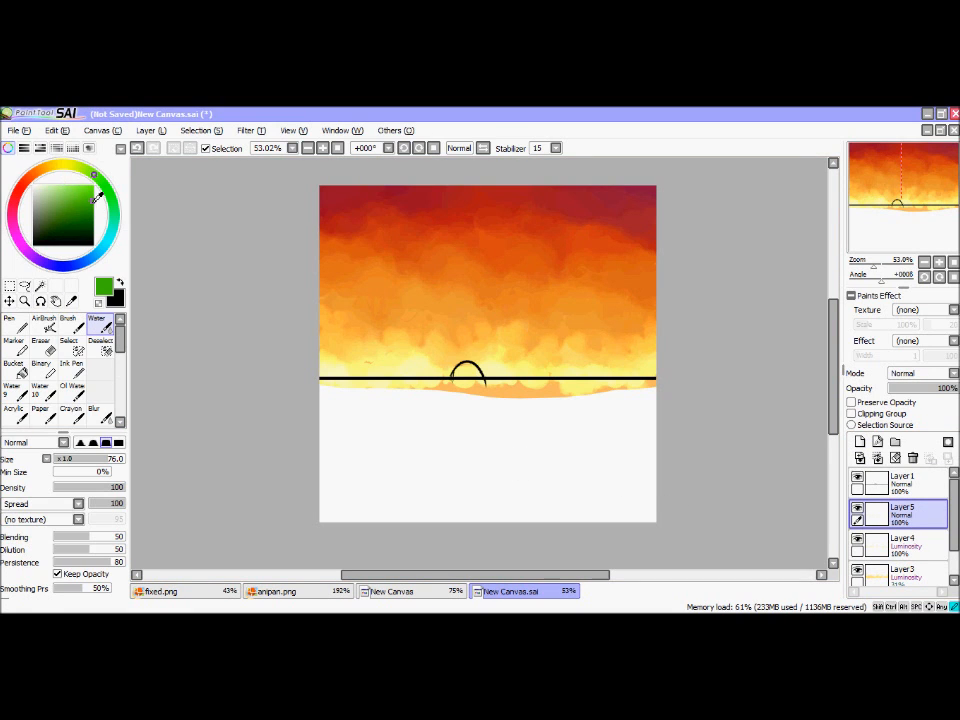
left_click_drag(311, 397, 638, 407)
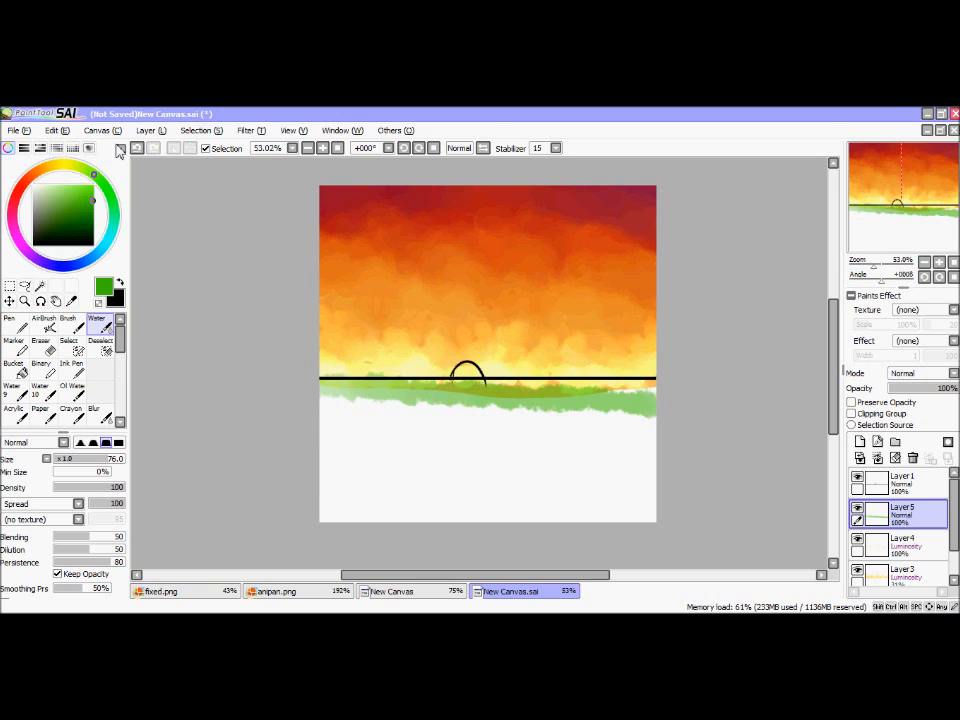
key("ctrl+z")
Step: Try a dark green ground band across the canvas with the Pen at size 100, and undo it
left_click(89, 220)
left_click(14, 325)
mouse_move(315, 410)
left_mouse_down()
mouse_move(442, 410)
mouse_move(677, 447)
mouse_move(440, 436)
left_mouse_up()
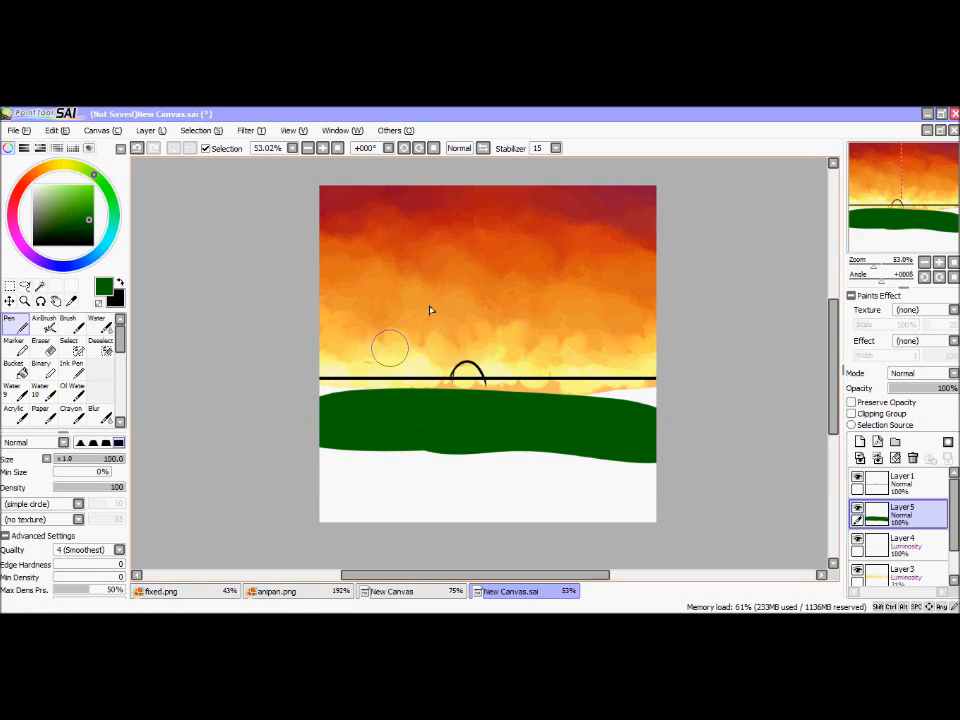
left_click(122, 148)
Step: Paint test patches of dark green and two deeper greens side by side below the horizon with the Pen
left_click(75, 301)
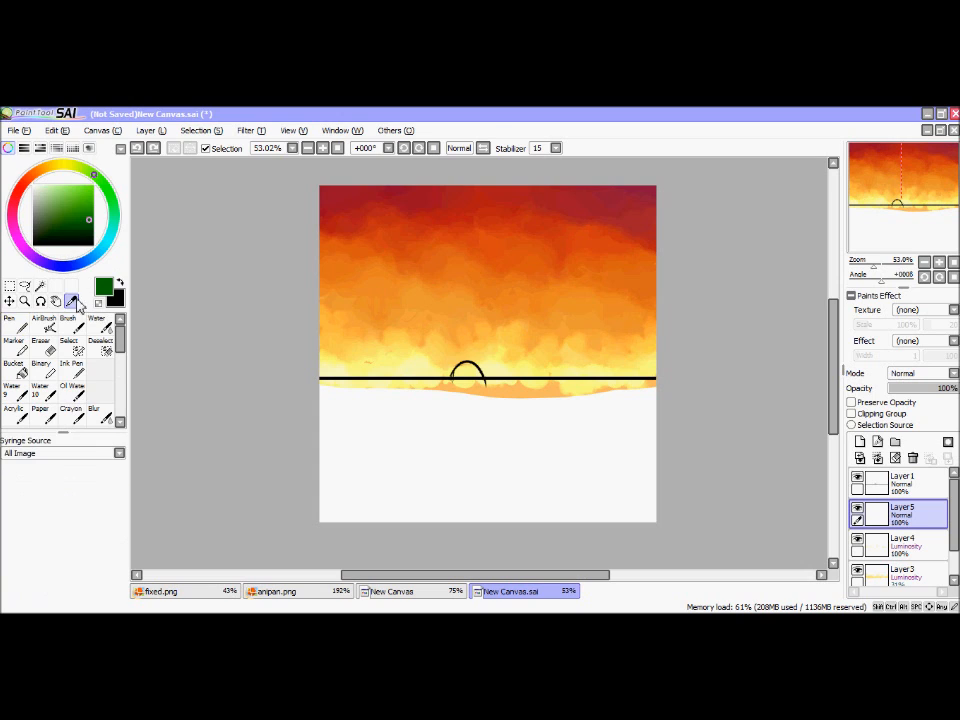
left_click(18, 325)
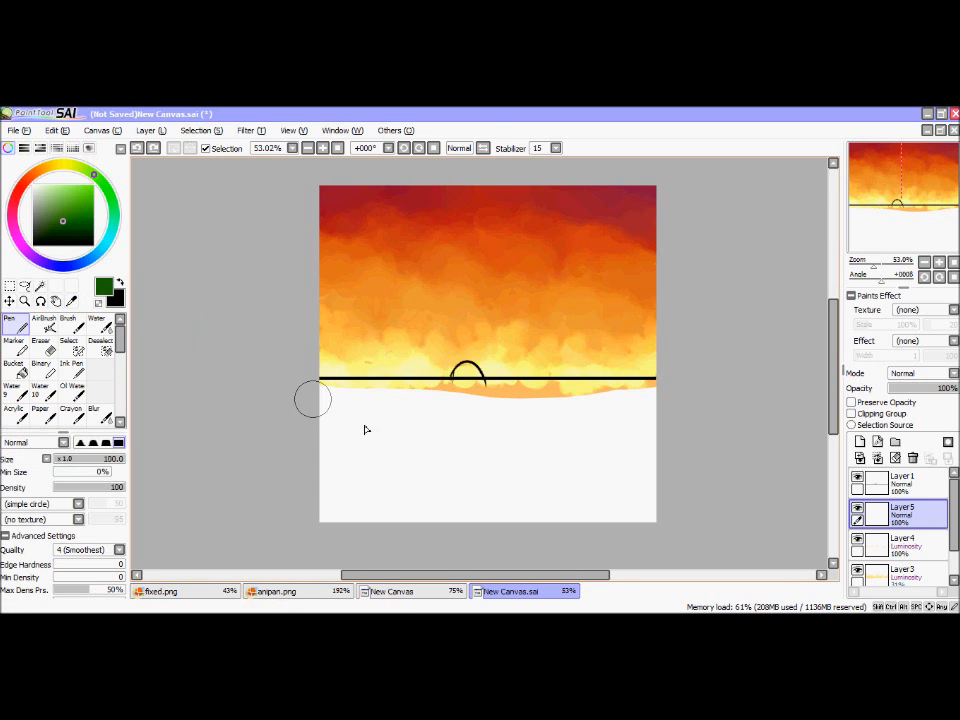
left_click_drag(364, 424, 396, 443)
left_click_drag(64, 219, 108, 206)
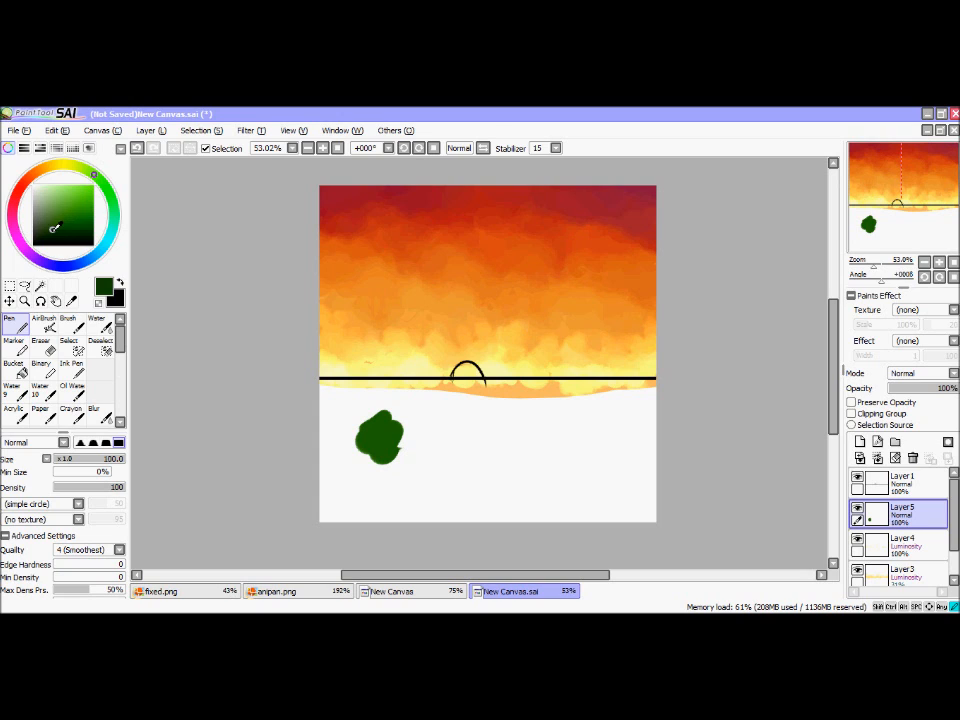
mouse_move(381, 435)
left_mouse_down()
mouse_move(411, 436)
mouse_move(408, 454)
mouse_move(403, 445)
mouse_move(392, 455)
mouse_move(433, 444)
mouse_move(436, 481)
mouse_move(426, 436)
mouse_move(422, 453)
mouse_move(448, 455)
mouse_move(421, 440)
left_mouse_up()
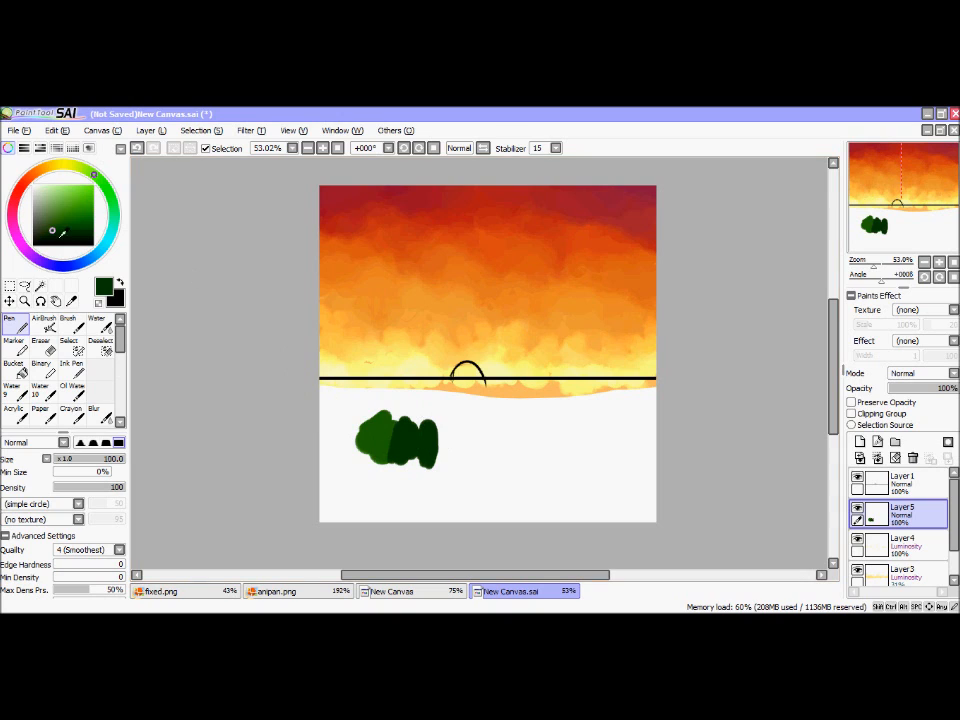
Step: Extend the green test patch to the right with a muted green and paint over the other greens with it
left_click(48, 216)
left_click_drag(445, 440, 427, 465)
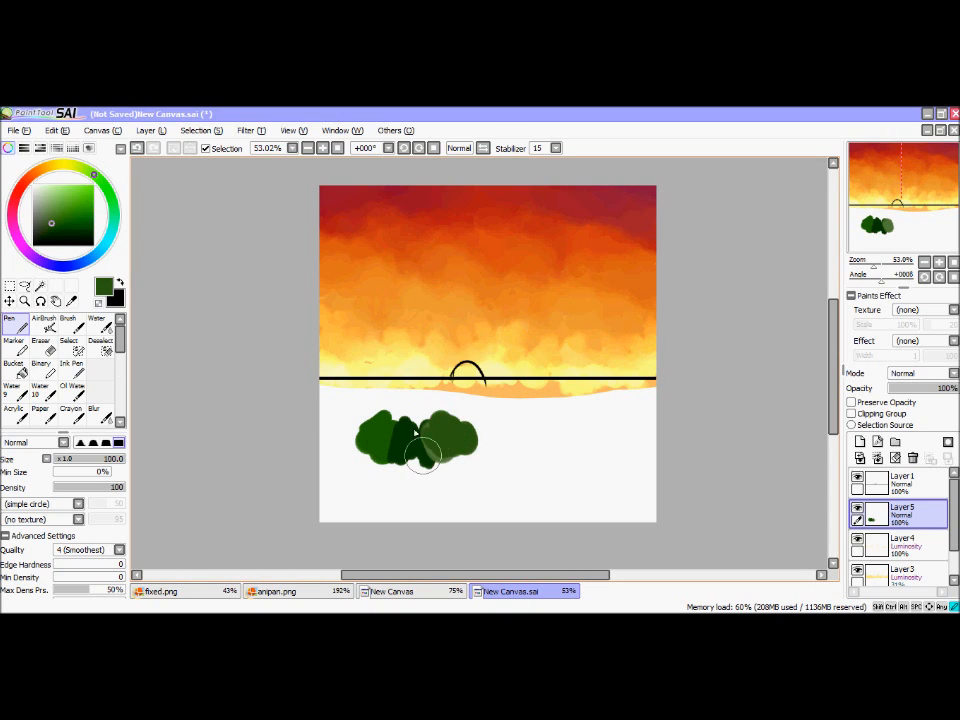
left_click_drag(380, 433, 396, 449)
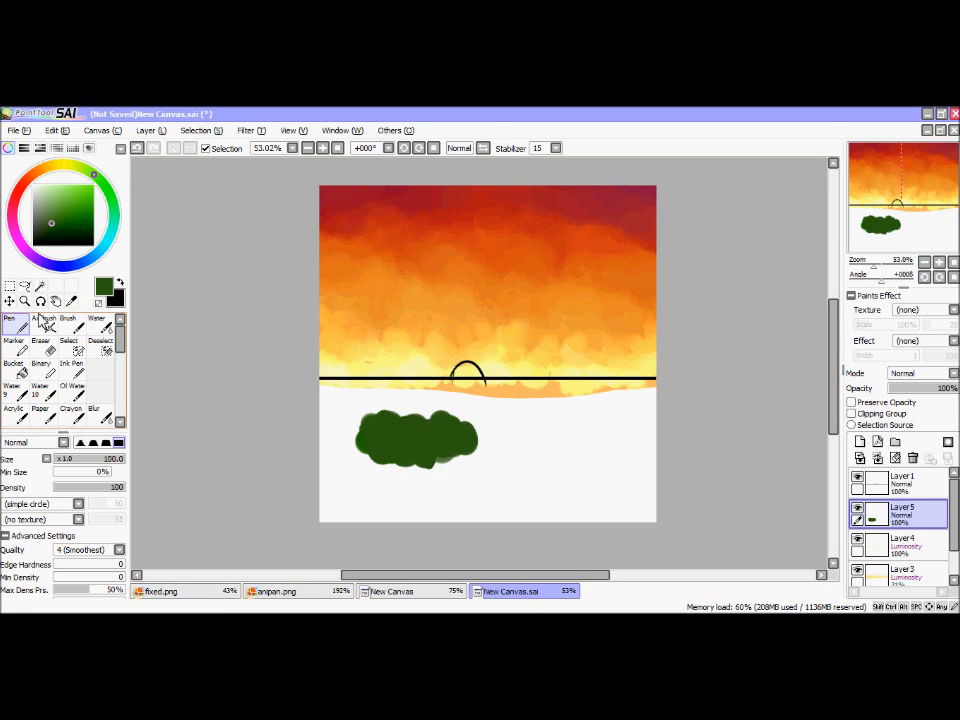
Step: Sample orange from the sky and paint an orange patch against the green patch's lower right edge with the Pen
left_click(71, 300)
left_click(358, 264)
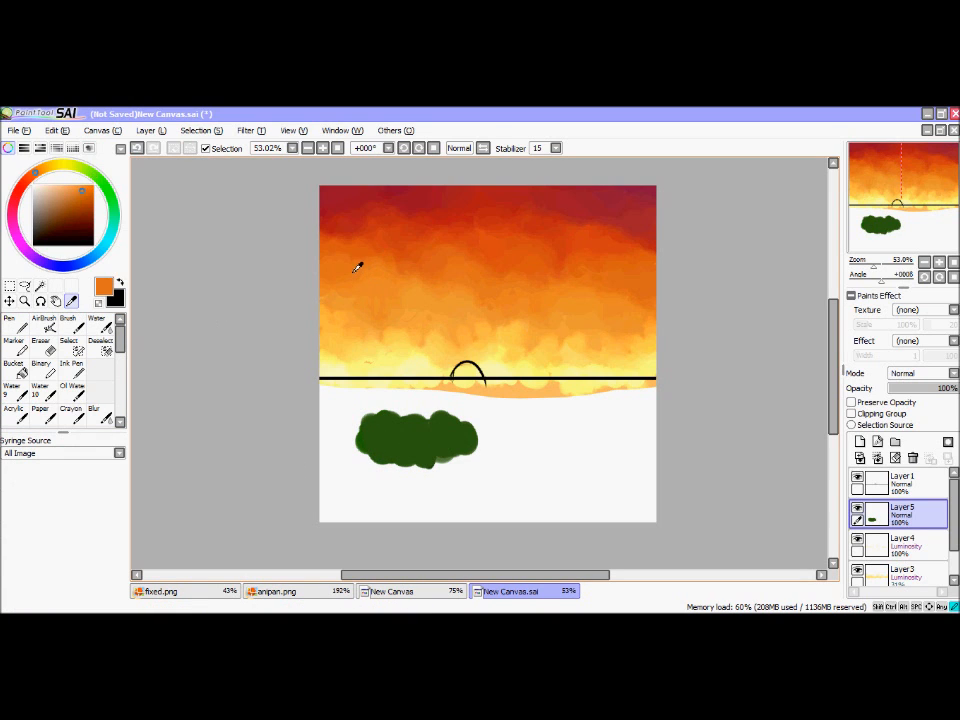
left_click(15, 322)
mouse_move(476, 452)
left_mouse_down()
mouse_move(476, 476)
mouse_move(495, 501)
left_mouse_up()
Step: Blend the orange and green patches where they meet with the Water tool to mix a ground colour
left_click(96, 322)
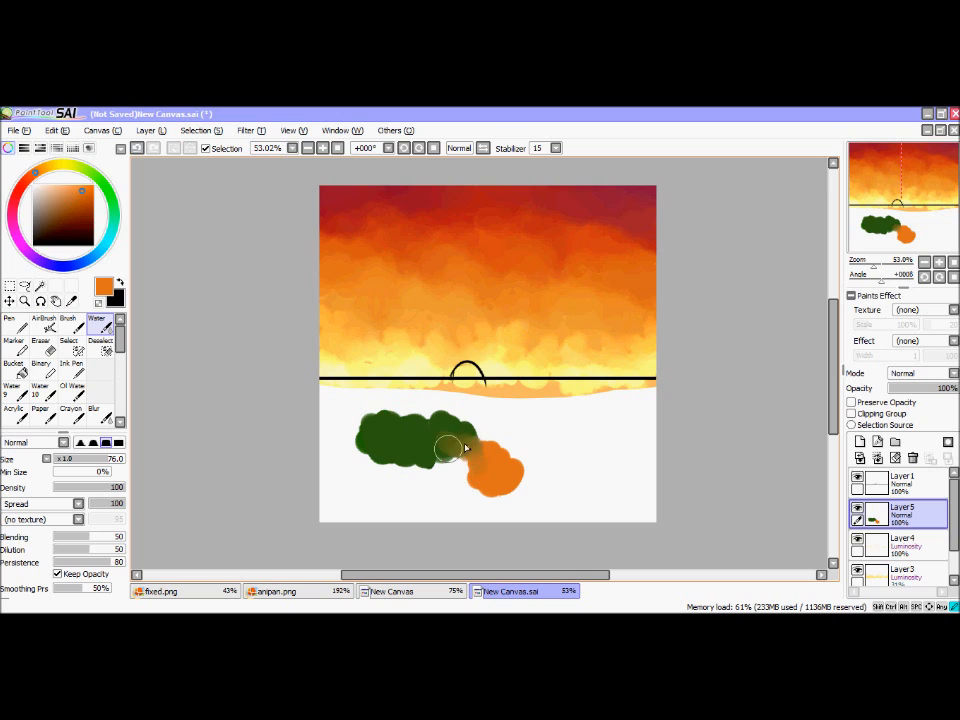
left_click_drag(465, 447, 495, 479)
left_click(24, 301)
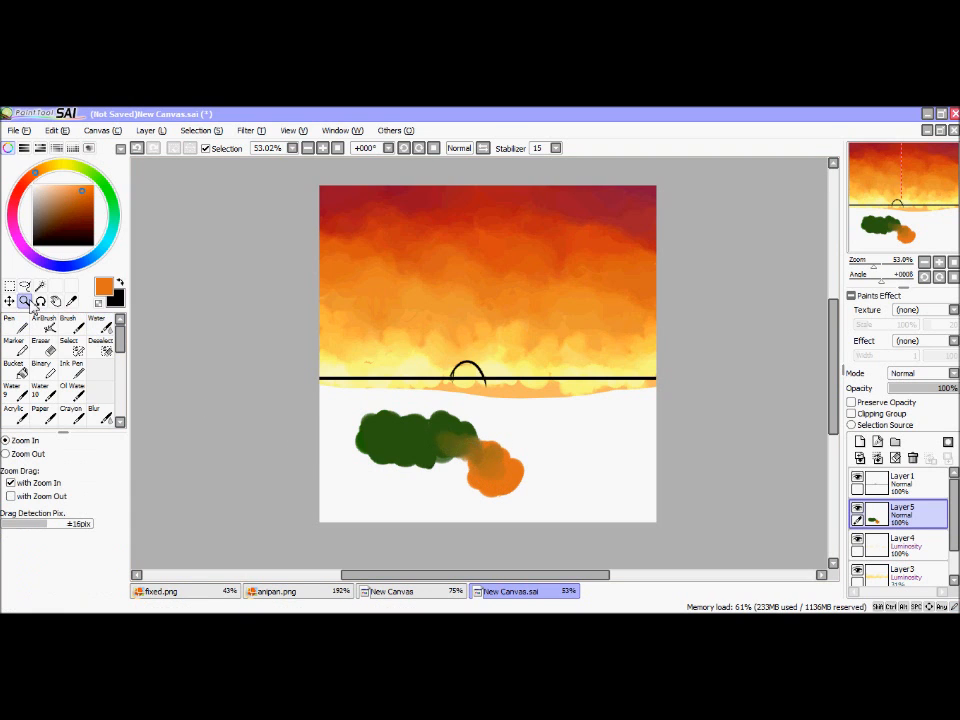
Step: Sample the olive green where the green and orange patches blend, and clear the test patches from Layer5
left_click_drag(336, 401, 570, 539)
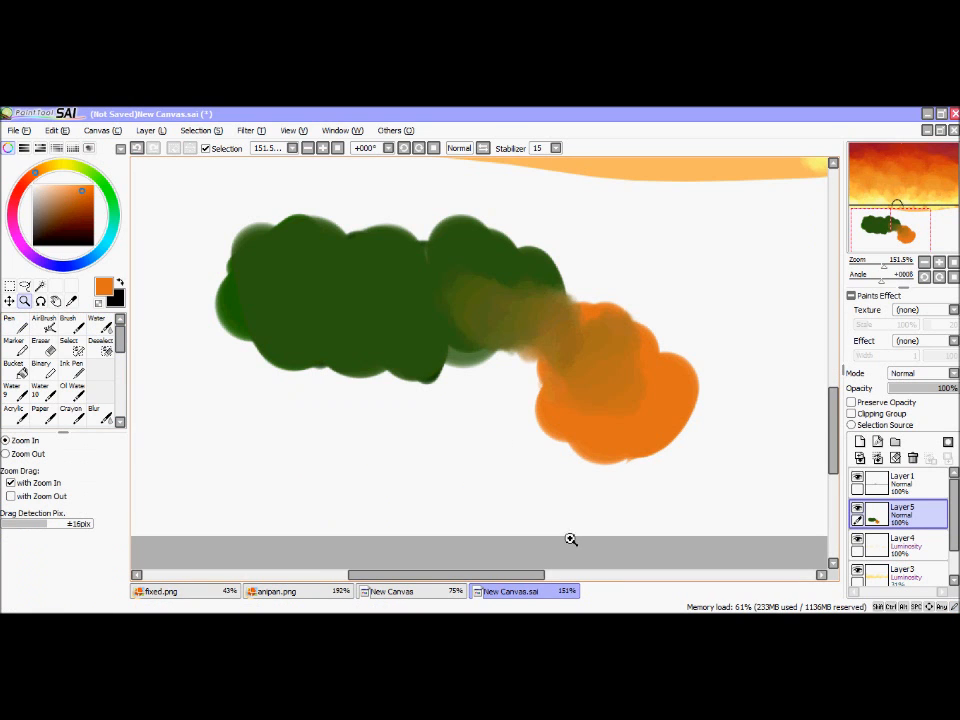
left_click(70, 301)
left_click(497, 304)
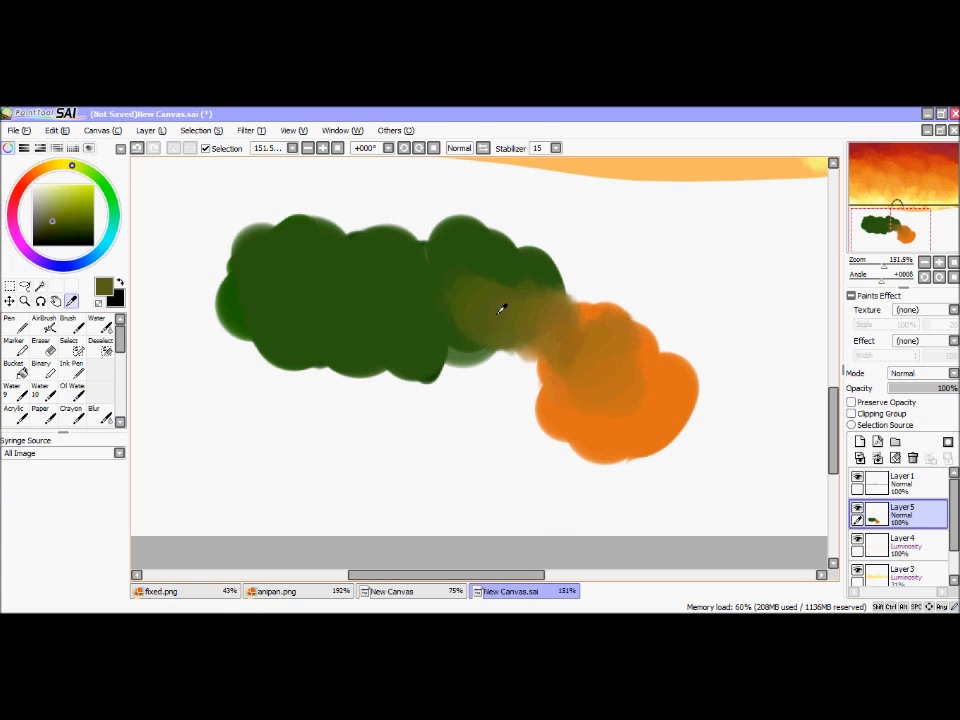
mouse_move(884, 265)
left_mouse_down()
mouse_move(880, 229)
mouse_move(903, 228)
mouse_move(875, 268)
left_mouse_up()
left_click(895, 457)
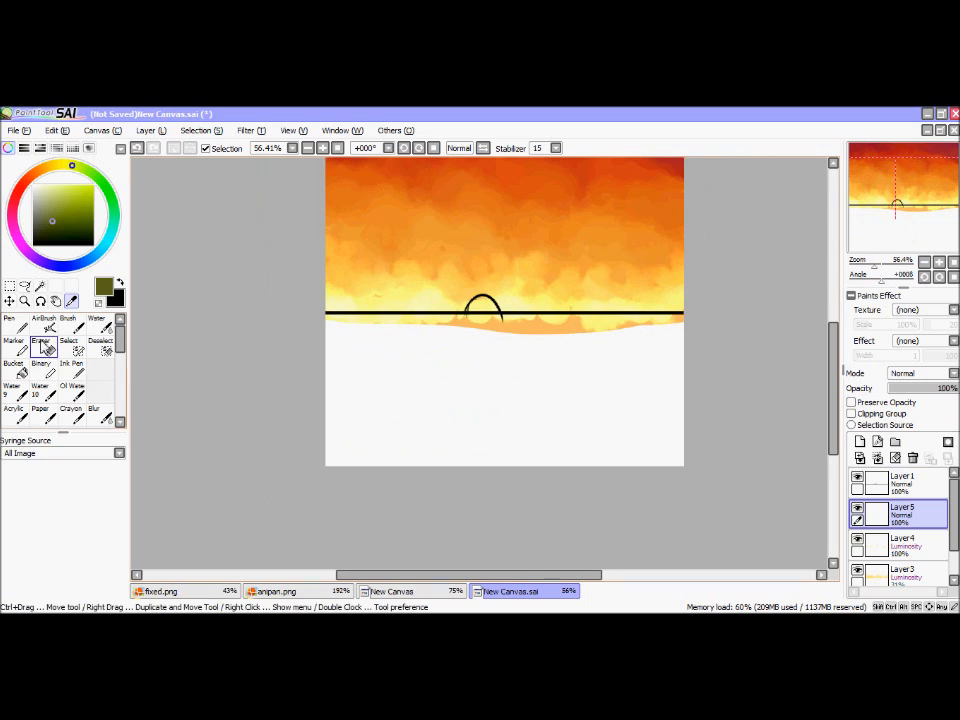
Step: Paint the whole ground area below the horizon line with the sampled olive green using the Pen
left_click(18, 326)
left_click_drag(300, 362, 711, 366)
left_click_drag(868, 243, 871, 237)
left_click_drag(282, 346, 705, 358)
mouse_move(298, 398)
left_mouse_down()
mouse_move(723, 428)
mouse_move(306, 431)
left_mouse_up()
mouse_move(617, 467)
left_mouse_down()
mouse_move(329, 457)
mouse_move(668, 480)
left_mouse_up()
left_click(62, 224)
mouse_move(380, 398)
left_mouse_down()
mouse_move(450, 439)
mouse_move(462, 425)
left_mouse_up()
key("ctrl+z")
Step: Paint a darker olive green patch in the lower left part of the ground with the Pen
left_click(52, 220)
left_click(71, 300)
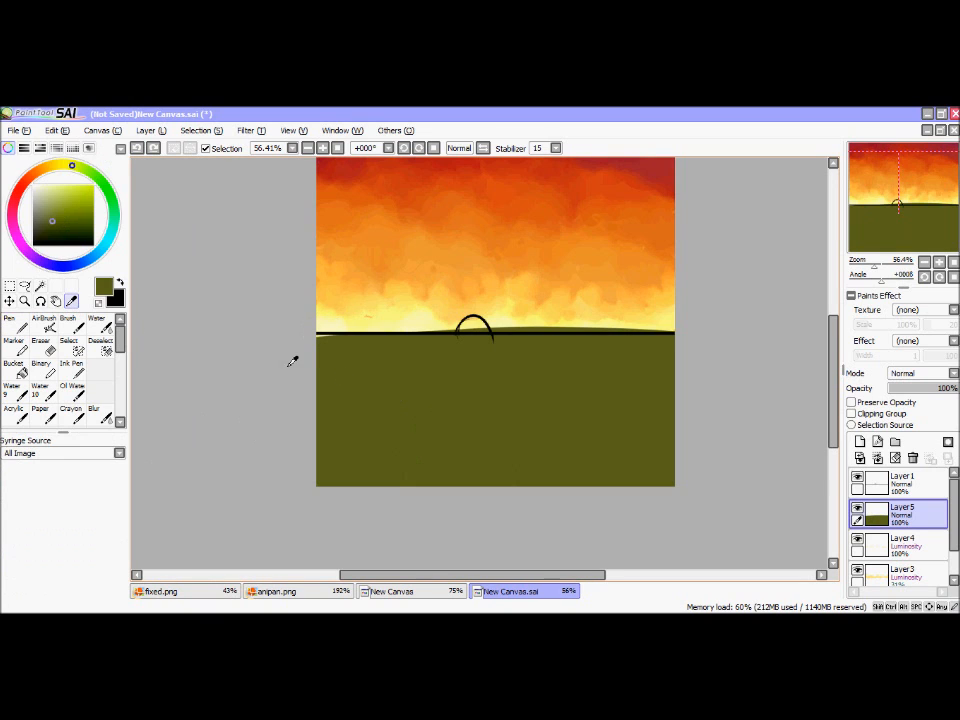
left_click(15, 325)
mouse_move(350, 426)
left_mouse_down()
mouse_move(386, 405)
mouse_move(443, 440)
left_mouse_up()
left_click_drag(932, 214, 931, 211)
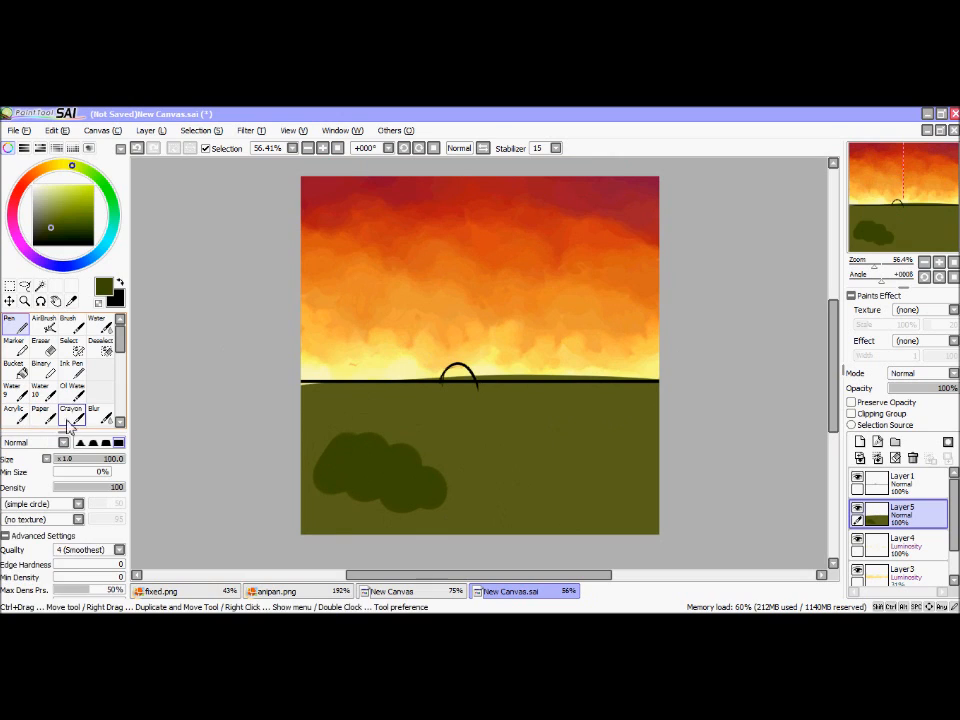
Step: Set the Oil Water brush to simple circle, size 28, minimum size 0% and the hardest edge, and undo the test strokes
left_click(71, 392)
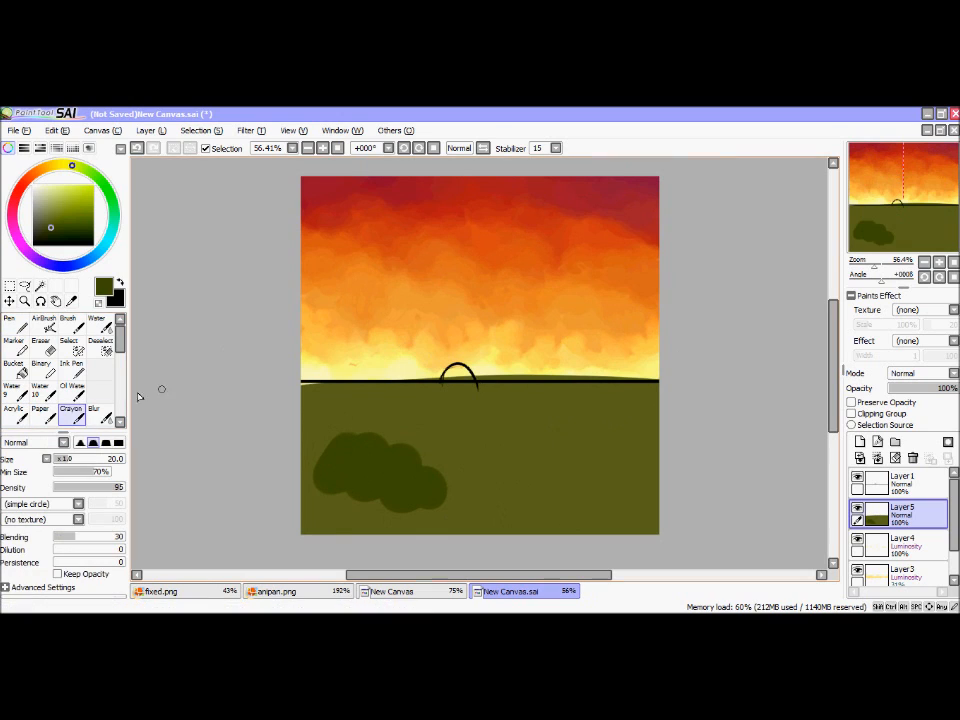
left_click(70, 503)
left_click(35, 514)
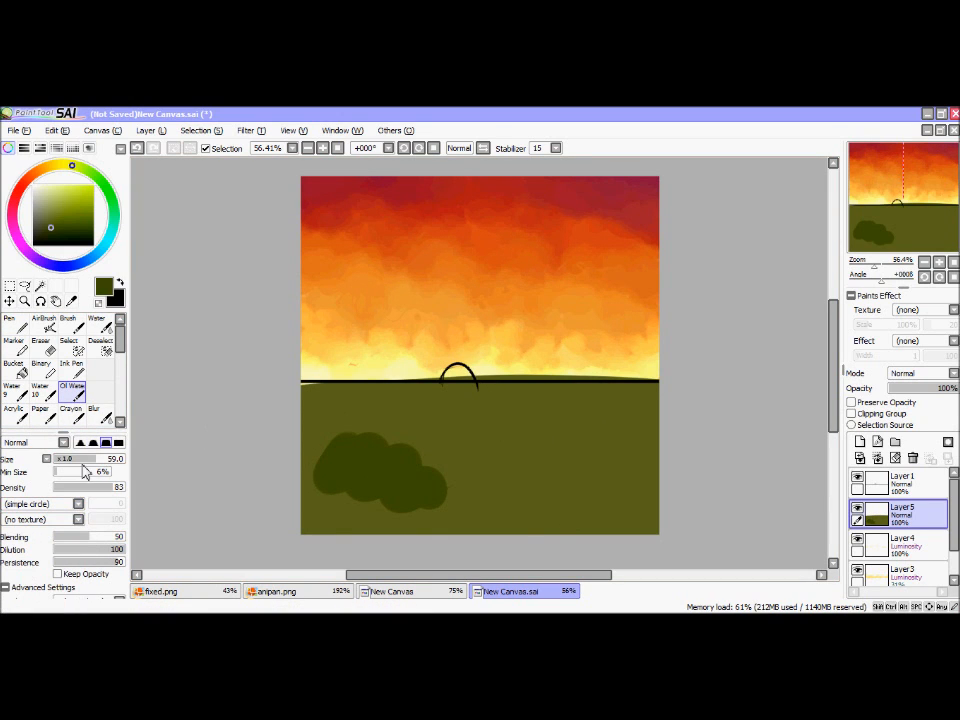
left_click(77, 462)
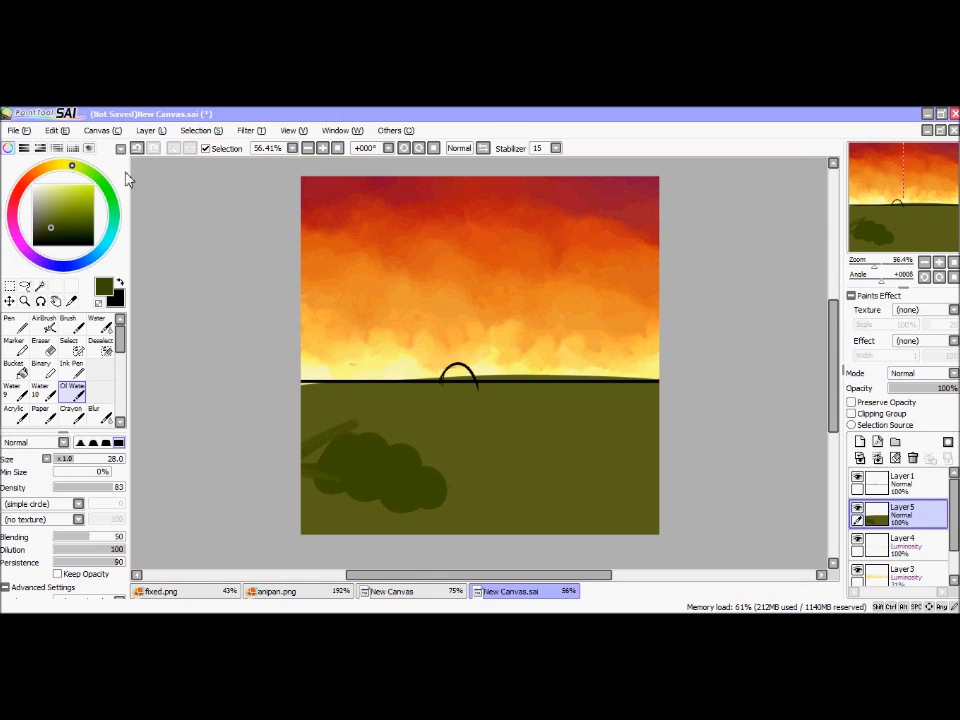
key("ctrl+z")
Step: Paint tapering grass blades upward from the dark green patch with the Oil Water brush, covering its left and upper sides
left_click_drag(333, 436, 336, 413)
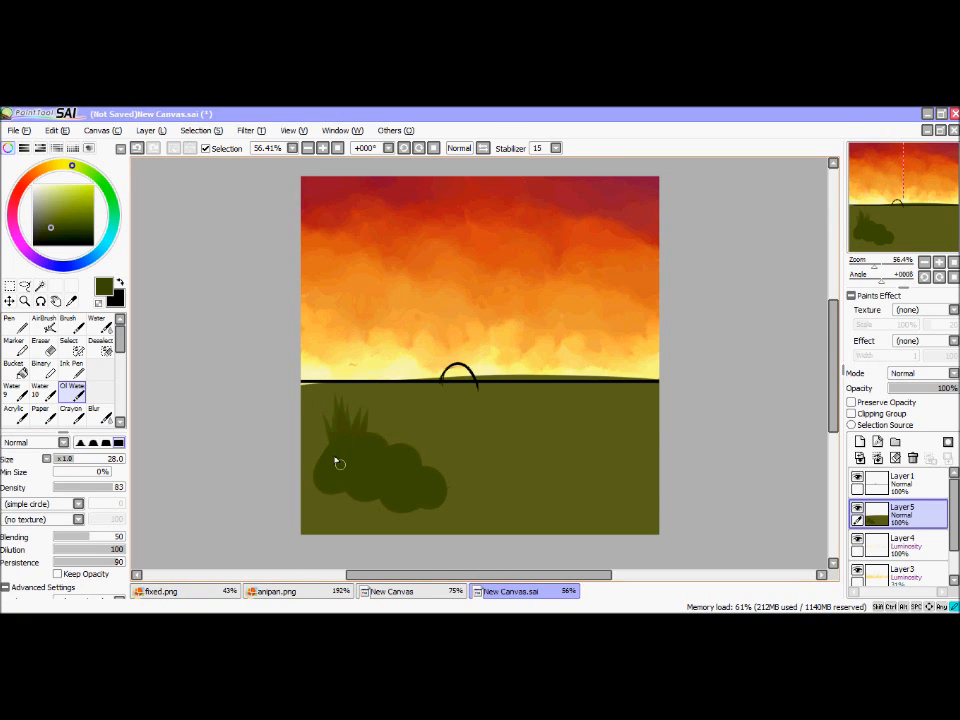
mouse_move(367, 420)
left_mouse_down()
mouse_move(328, 497)
mouse_move(347, 435)
mouse_move(339, 497)
mouse_move(378, 446)
left_mouse_up()
mouse_move(352, 498)
left_mouse_down()
mouse_move(368, 433)
mouse_move(358, 455)
left_mouse_up()
mouse_move(321, 508)
left_mouse_down()
mouse_move(349, 428)
mouse_move(383, 461)
mouse_move(392, 446)
mouse_move(357, 369)
mouse_move(383, 468)
mouse_move(408, 408)
mouse_move(385, 481)
mouse_move(407, 415)
mouse_move(407, 455)
mouse_move(426, 421)
left_mouse_up()
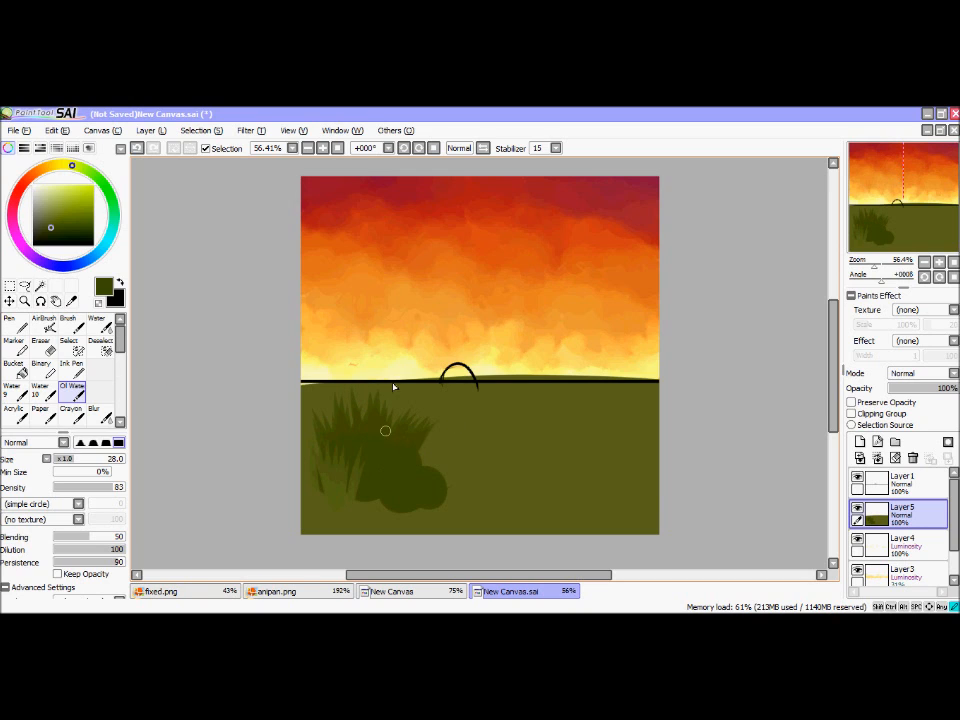
left_click_drag(913, 240, 943, 219)
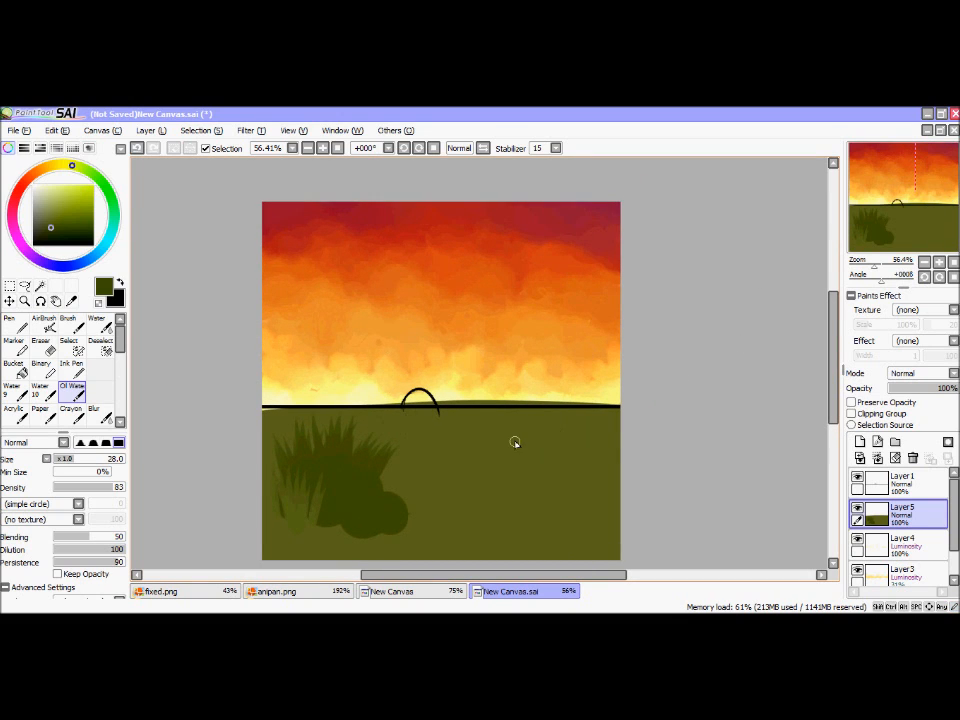
left_click_drag(878, 216, 878, 226)
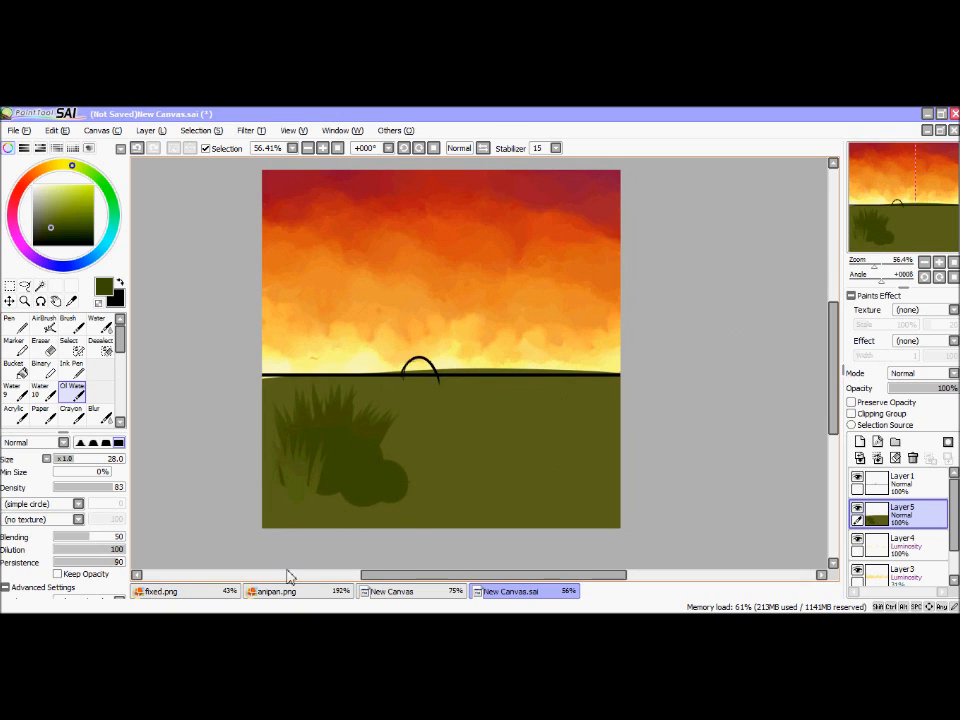
left_click(330, 627)
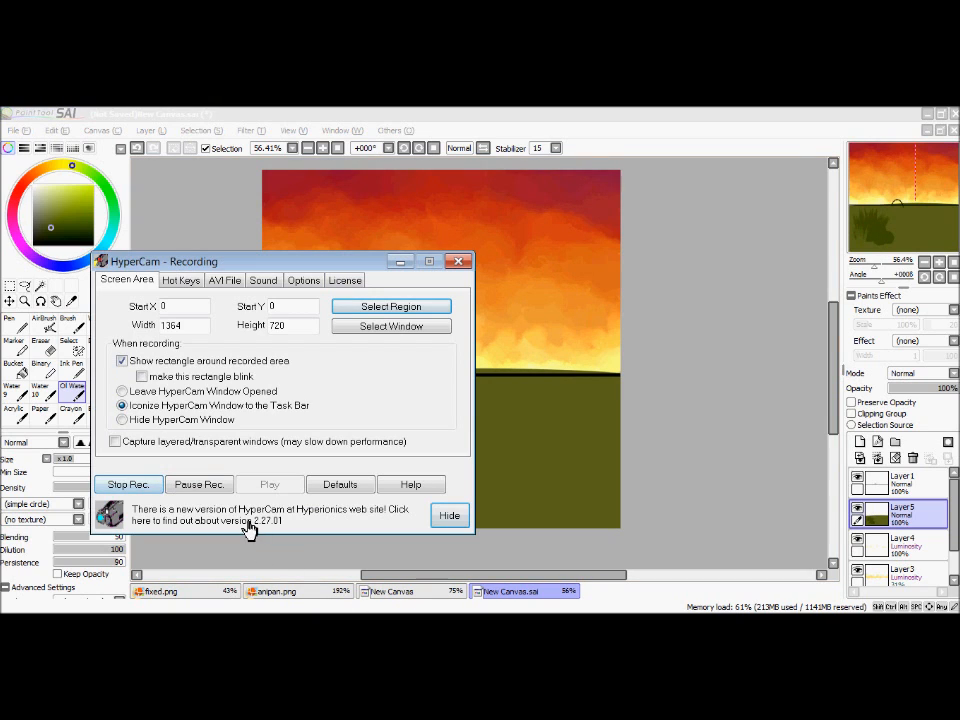